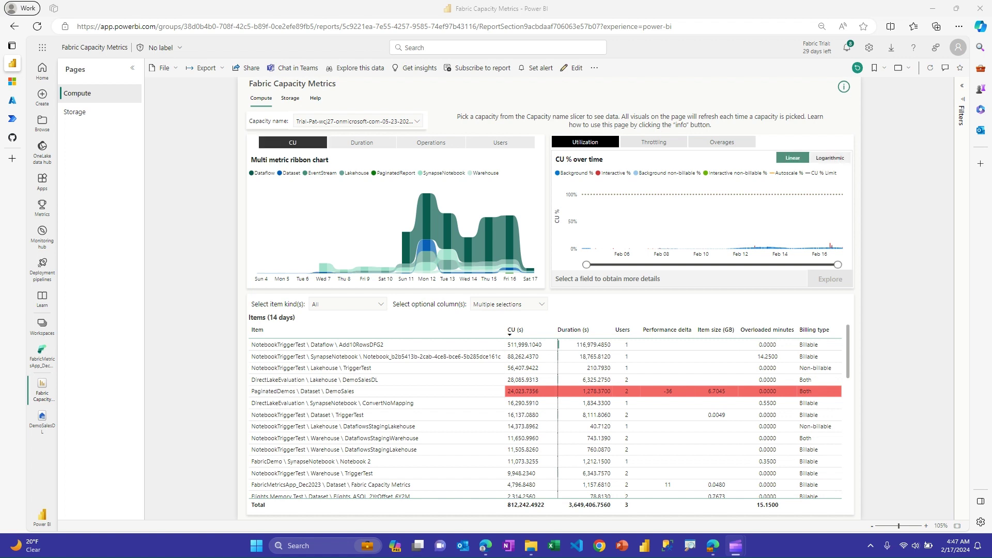
- Show Microsoft Fabric F SKU prices per month, e.g. F2 at $262.80 pay-as-you-go
left_click(12, 82)
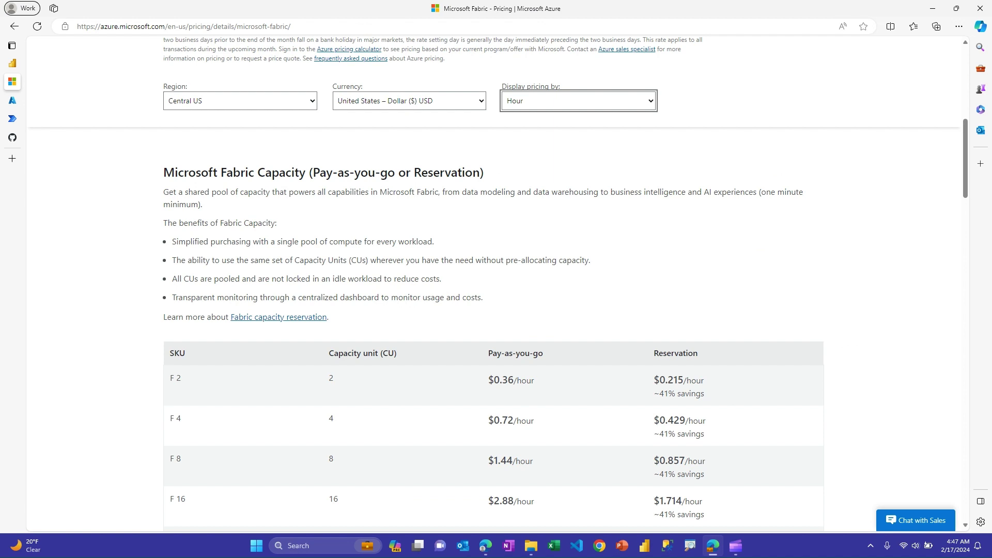
key("alt+Down")
key("Down")
key("Return")
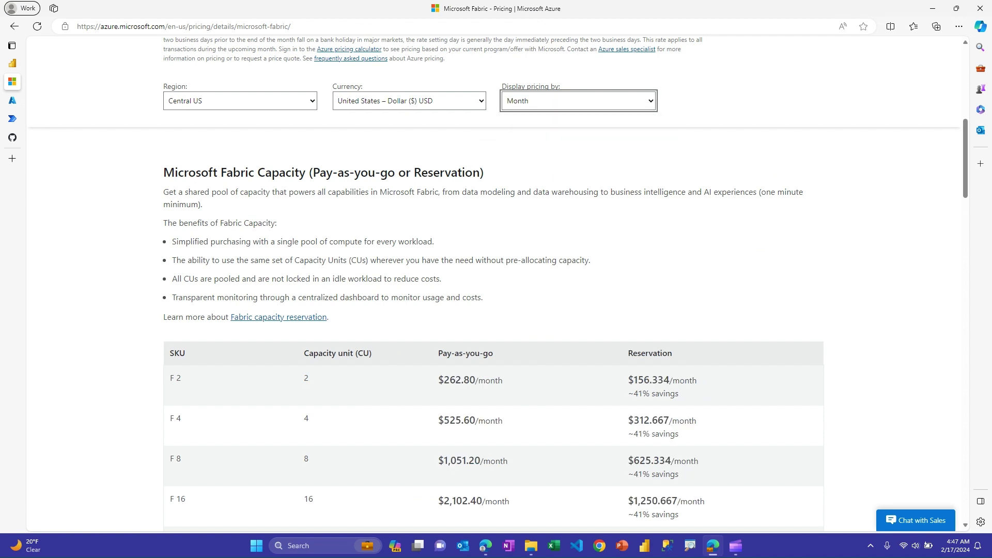
scroll(493, 310, "down", 5)
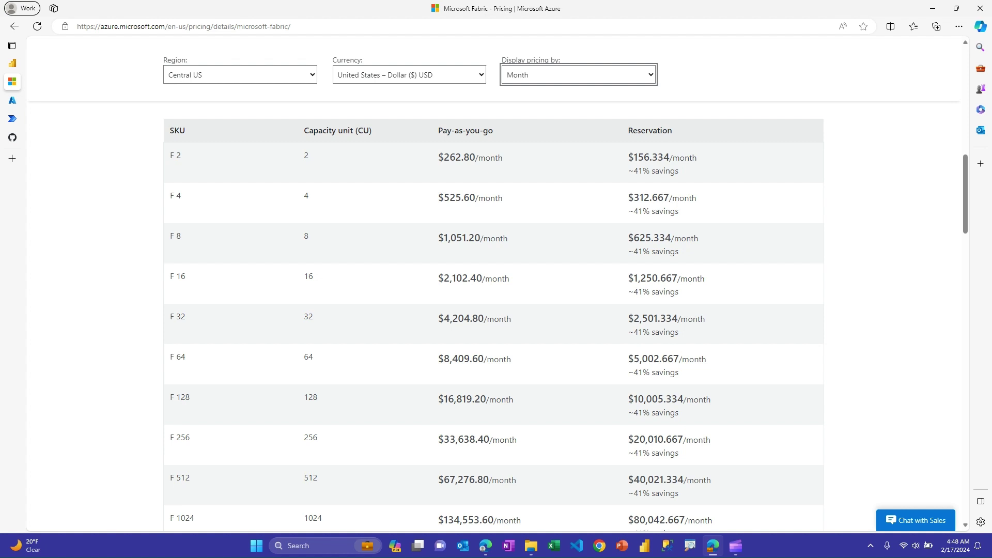
- Switch to the Azure portal overview of ppmfabricdemo, a paused F2 capacity in East US 2
key("ctrl+Tab")
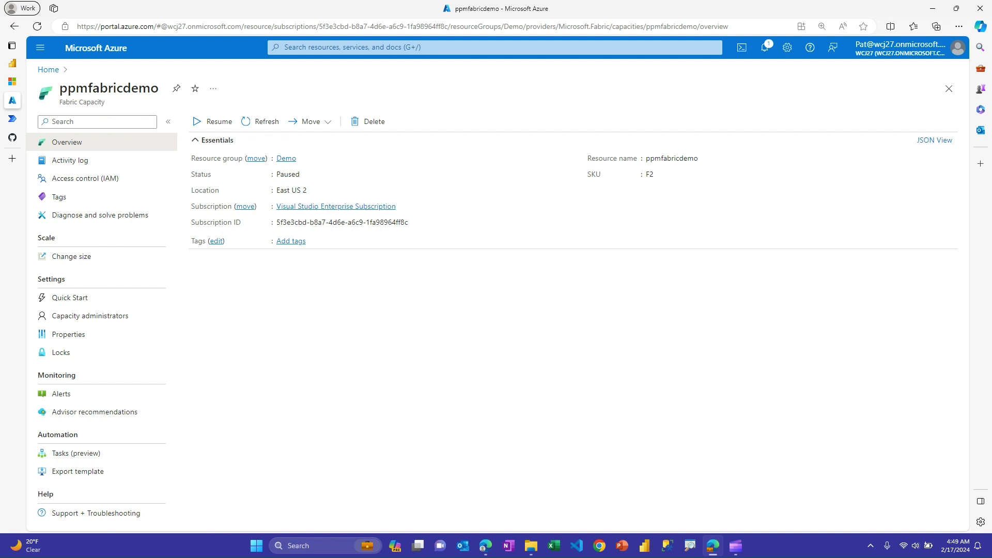
mouse_move(13, 118)
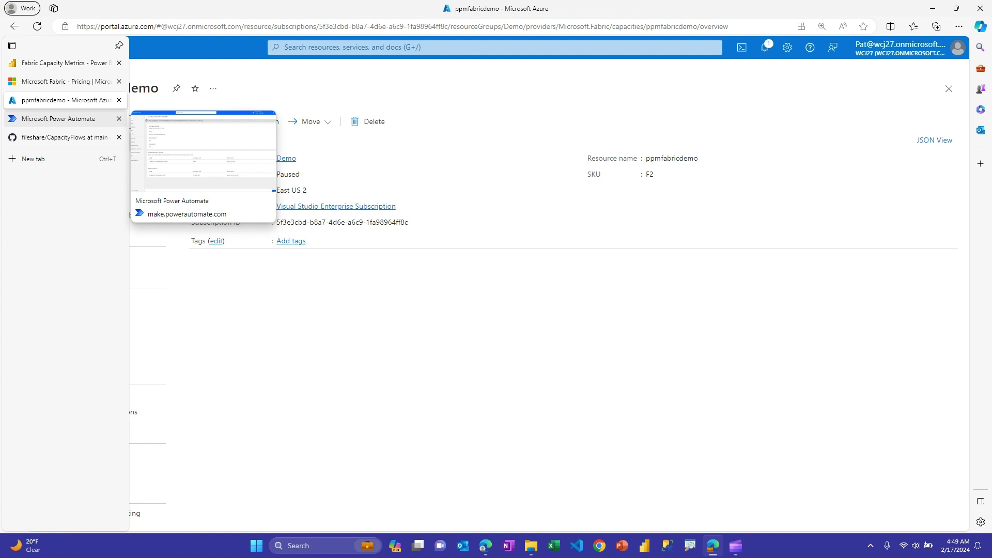
- Open My flows in Power Automate, then the GitHub CapacityFlows folder of exported flow zips
left_click(58, 118)
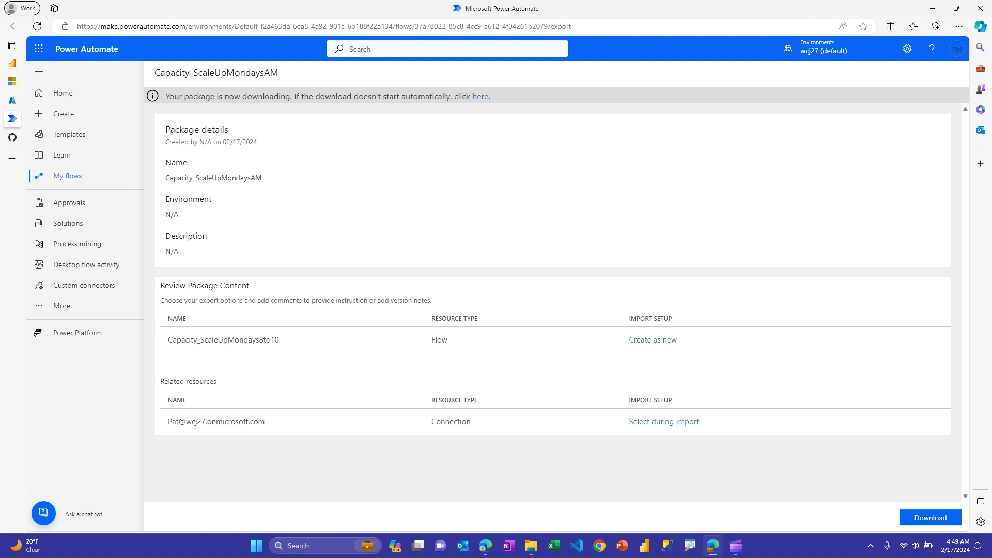
left_click(67, 176)
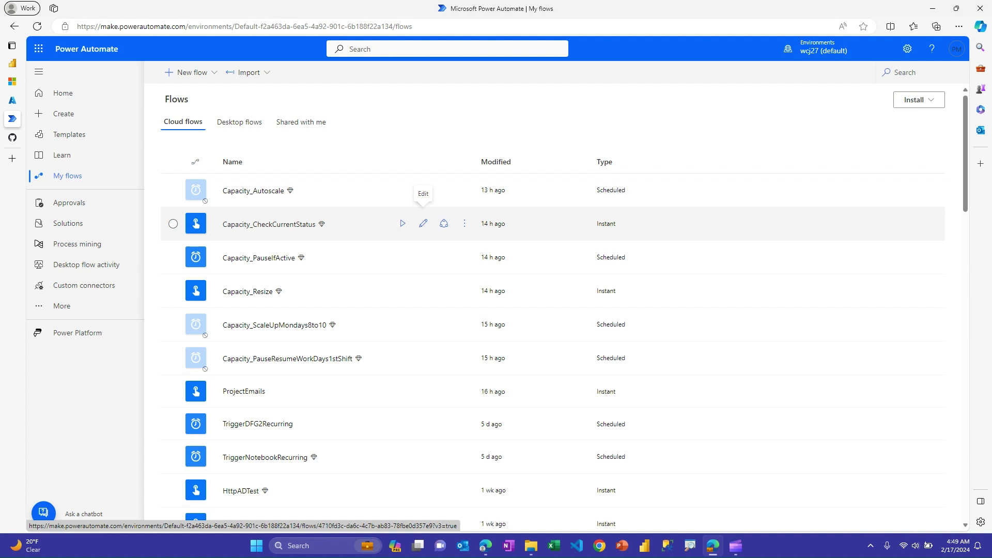
left_click(12, 137)
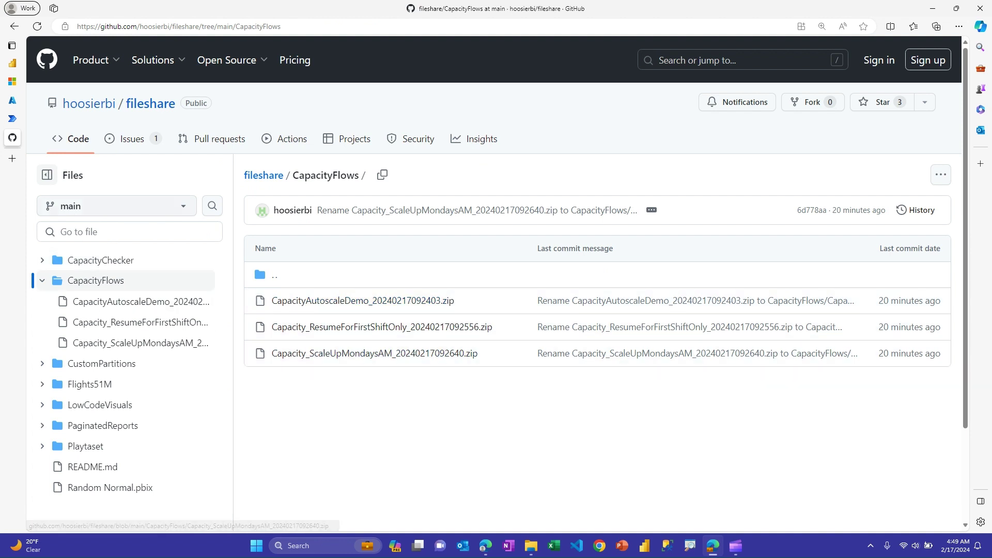
- Return to the Power Automate cloud flows list showing Capacity_Autoscale, Capacity_Resize and related flows
left_click(13, 118)
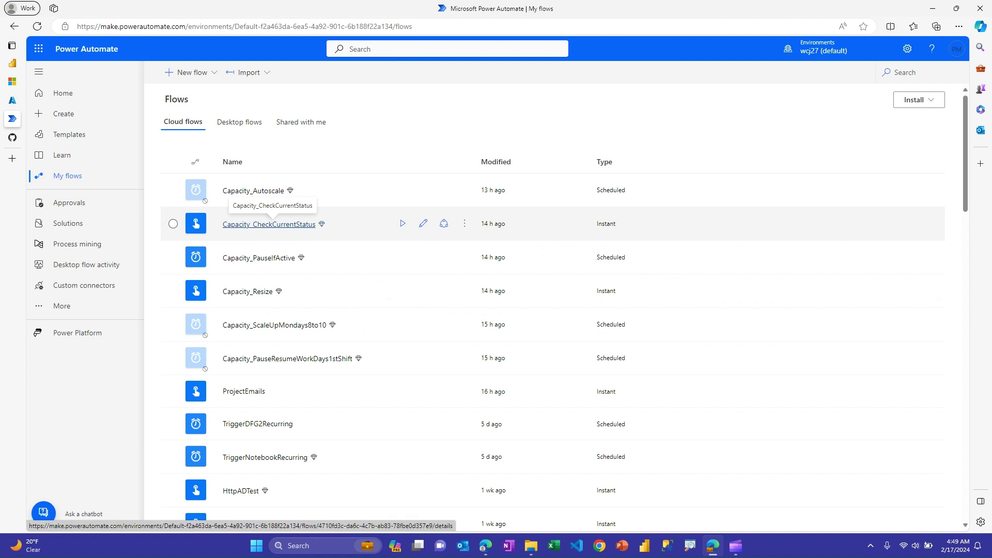
- Open Capacity_CheckCurrentStatus's details, glance at the Azure portal, then open the flow in the designer
left_click(268, 224)
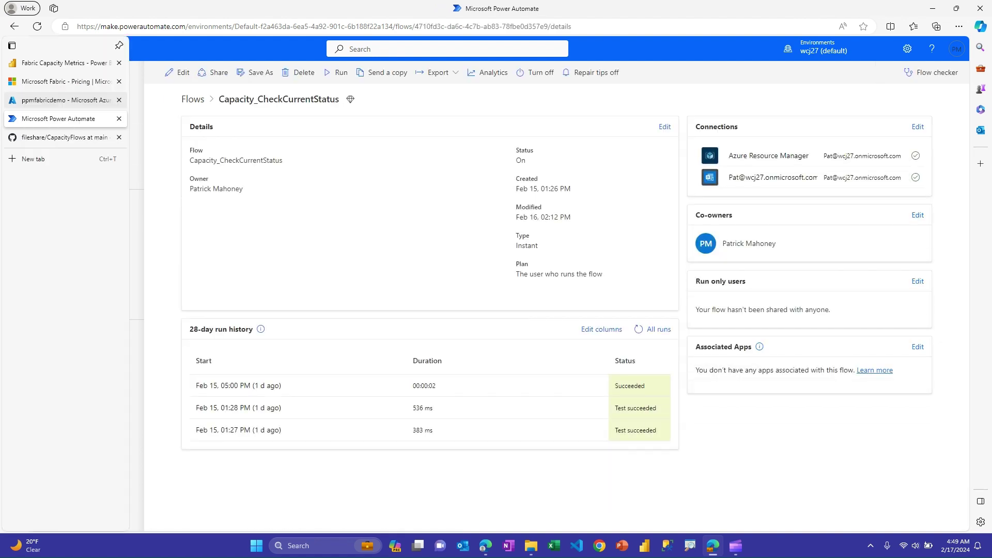
left_click(12, 100)
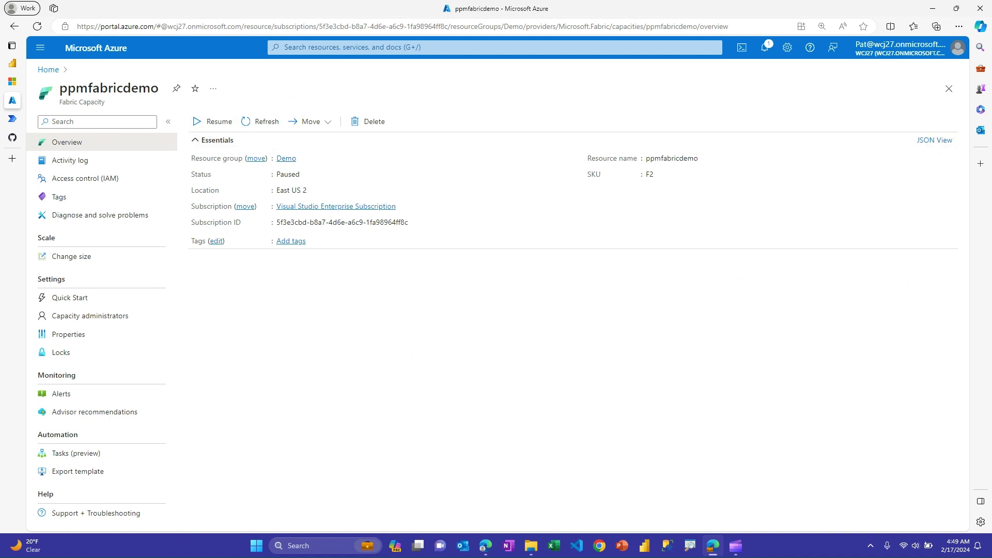
left_click(13, 119)
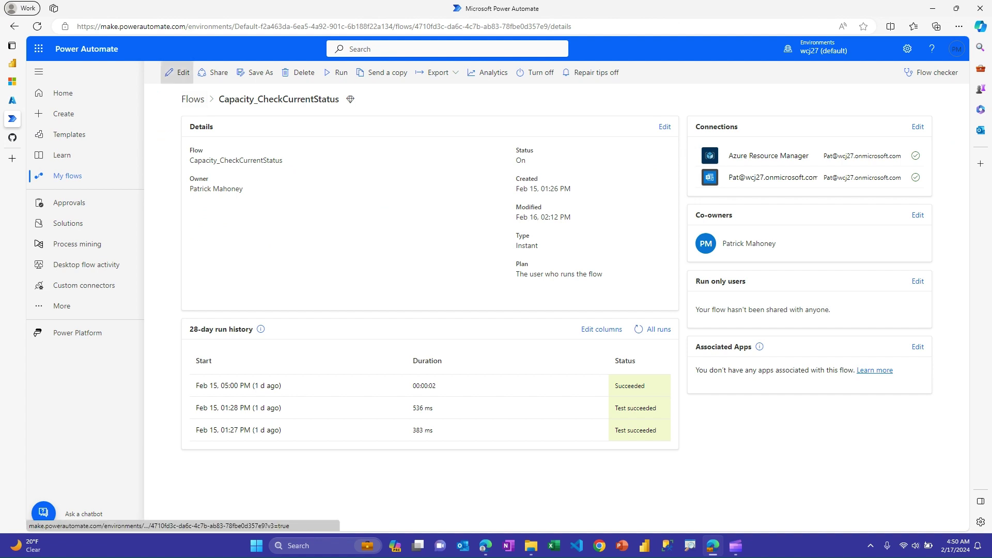
left_click(178, 73)
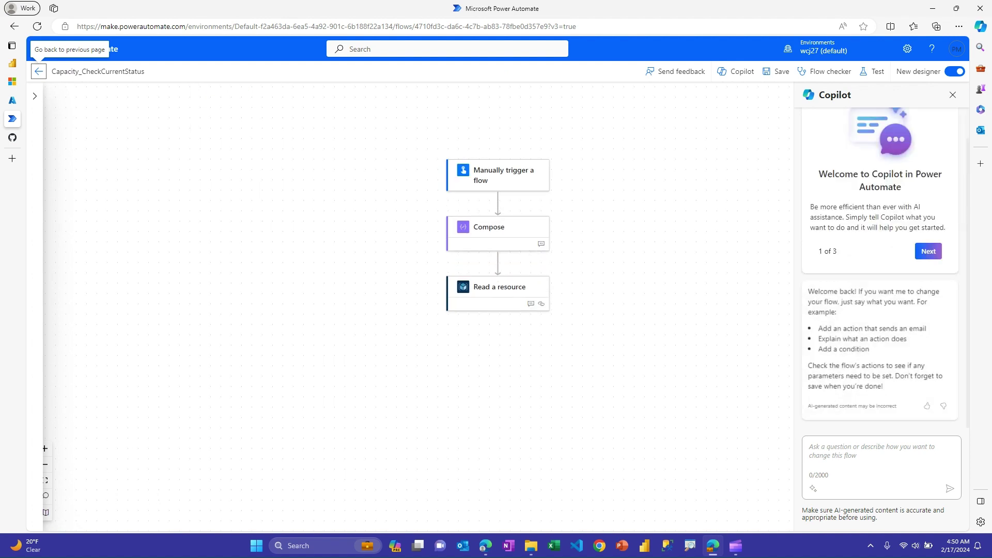
- In the classic designer, add a step after Read a resource and browse Azure Resource Manager actions
left_click(955, 72)
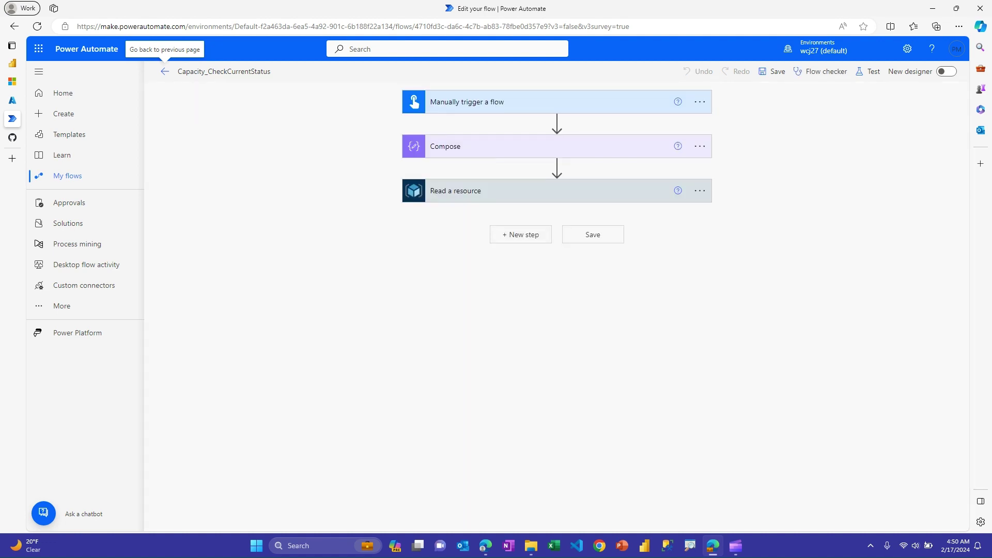
left_click(521, 234)
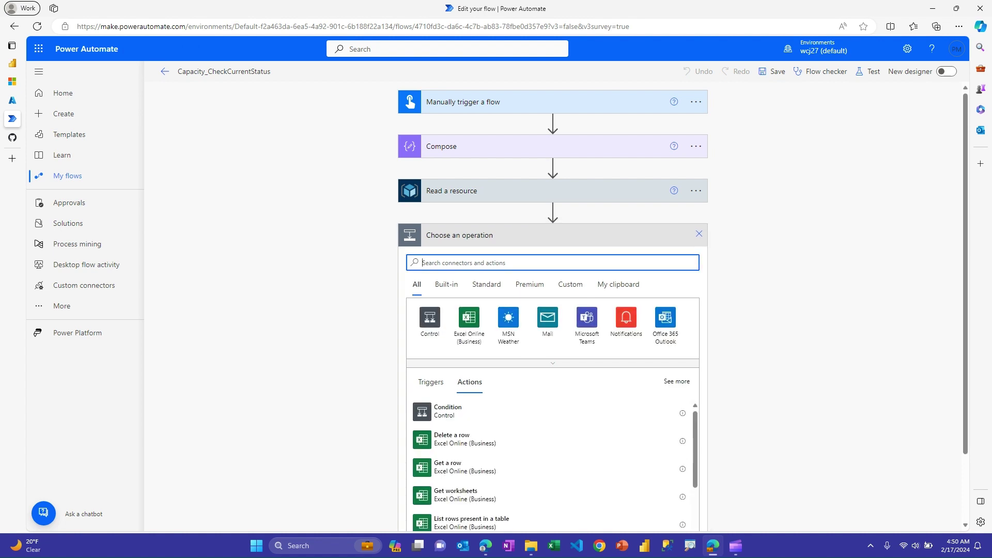
type("azure resource")
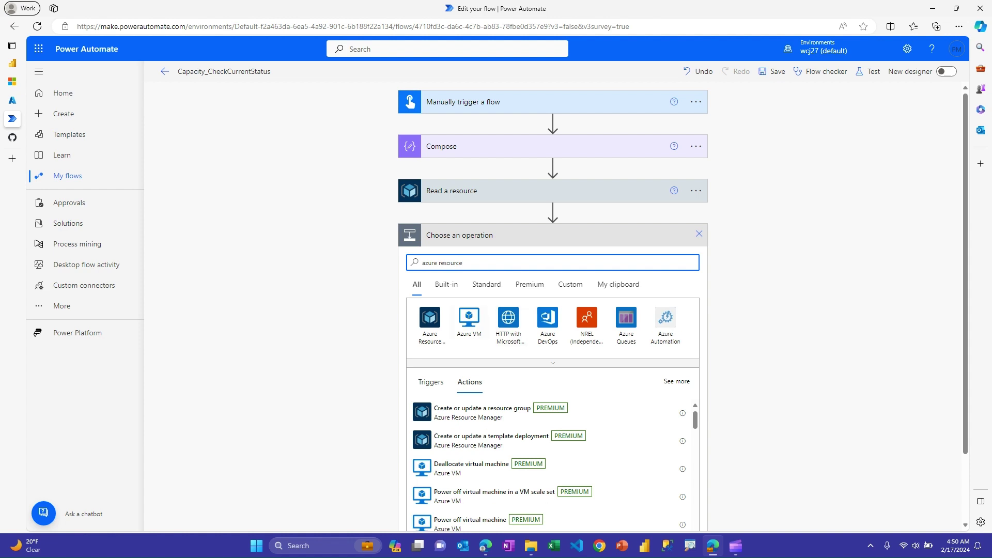
left_click(430, 318)
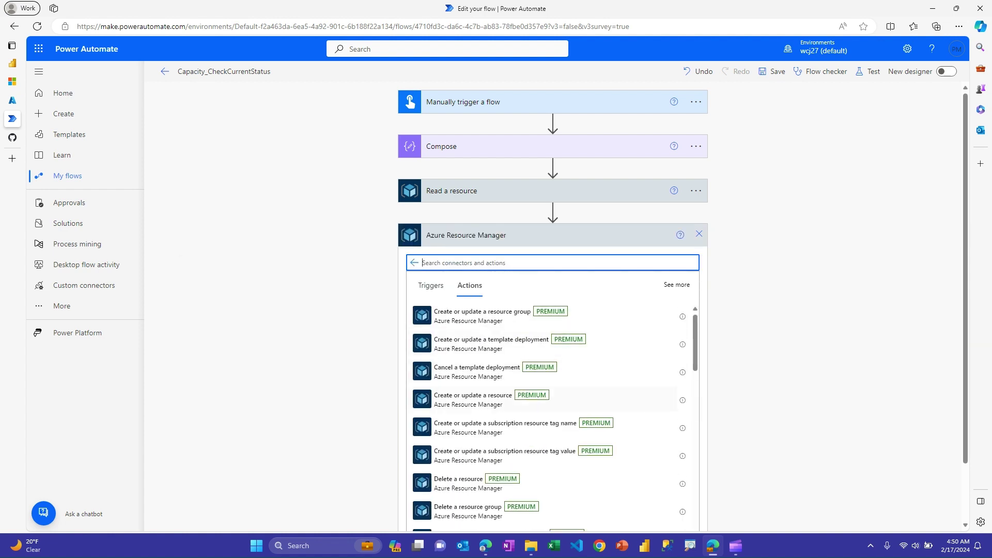
scroll(553, 413, "down", 10)
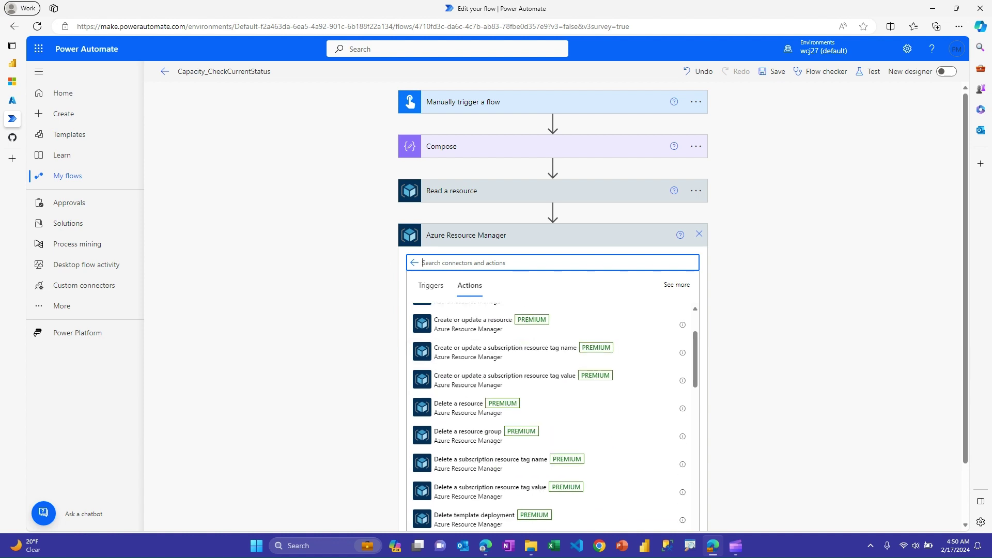
scroll(553, 413, "down", 4)
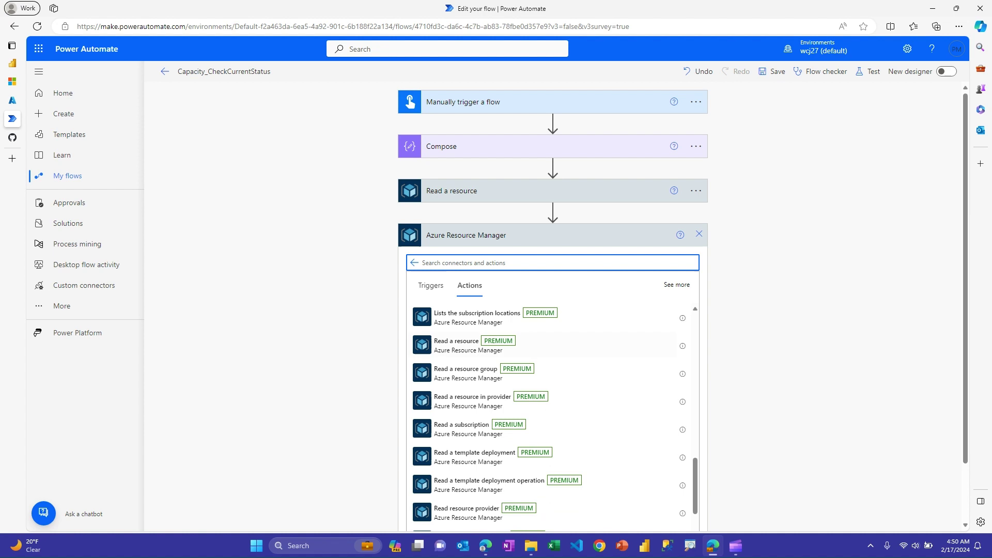
scroll(543, 361, "up", 12)
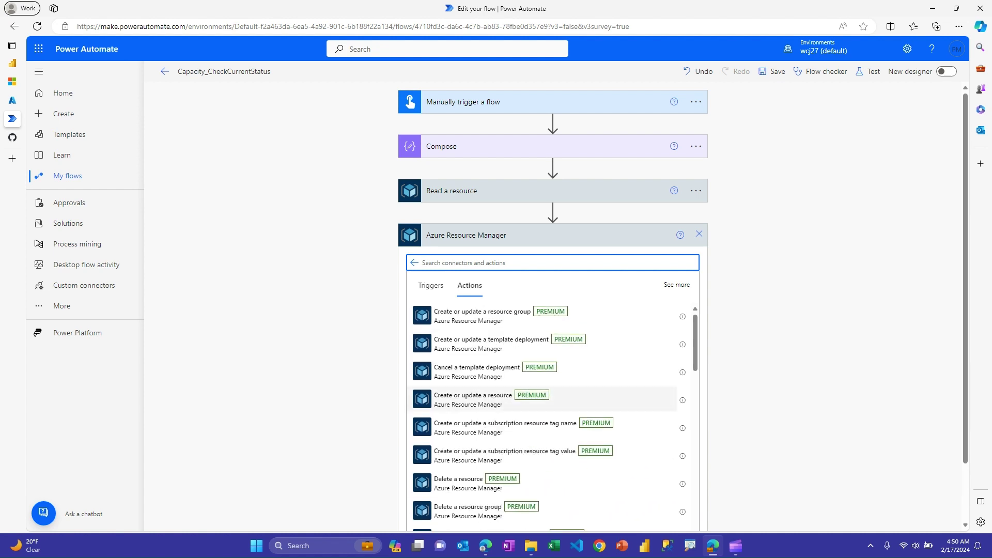
scroll(543, 400, "down", 6)
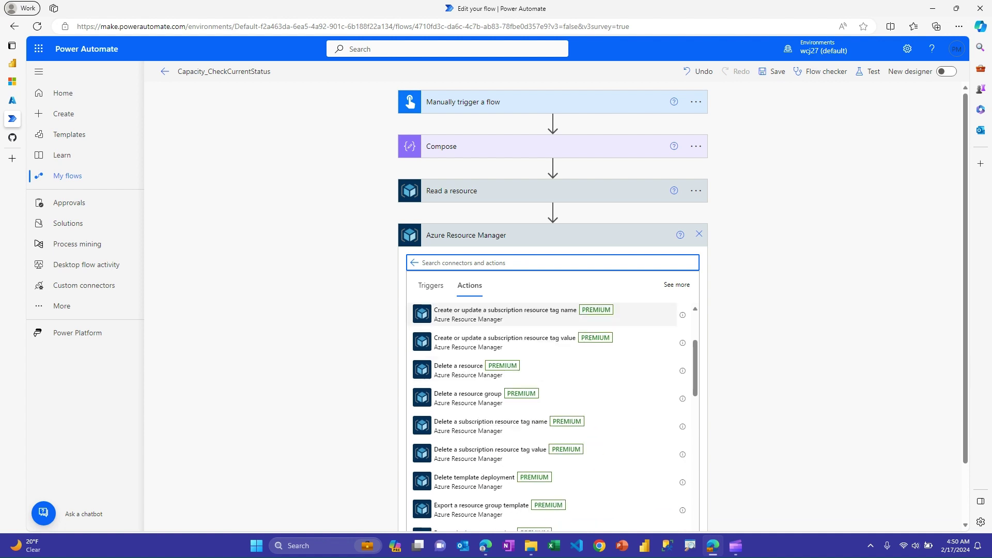
scroll(553, 413, "down", 3)
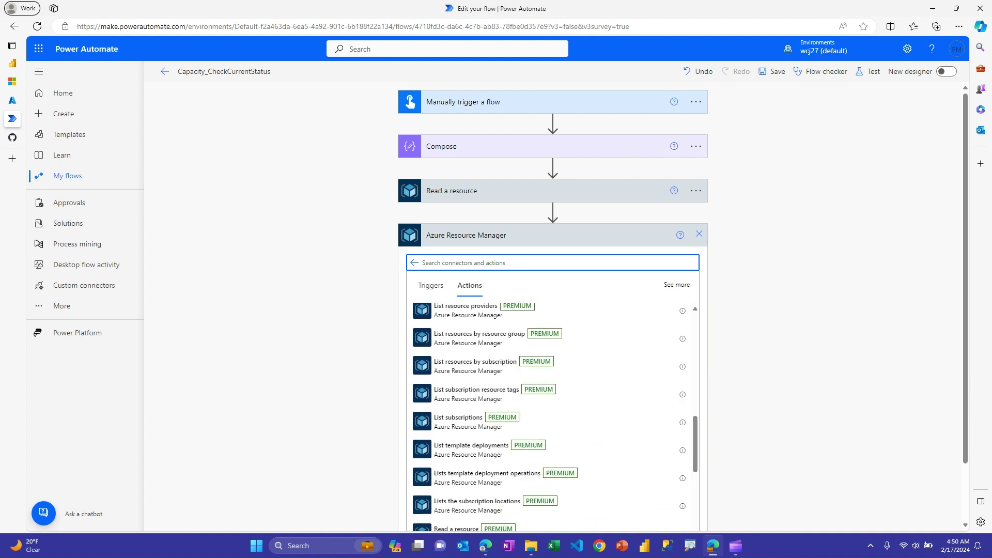
scroll(542, 398, "up", 3)
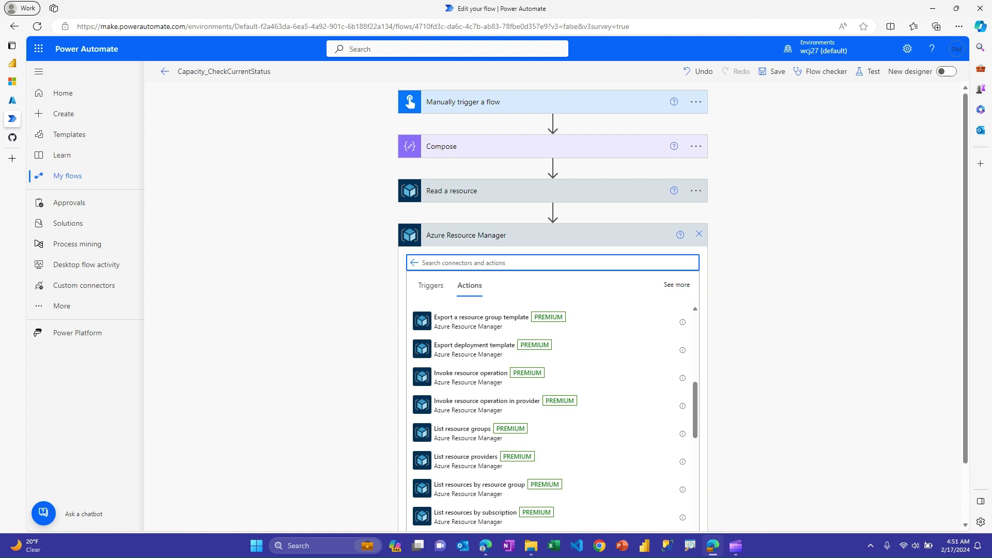
- Discard the new step and expand Read a resource and Compose to show their parameters
left_click(698, 234)
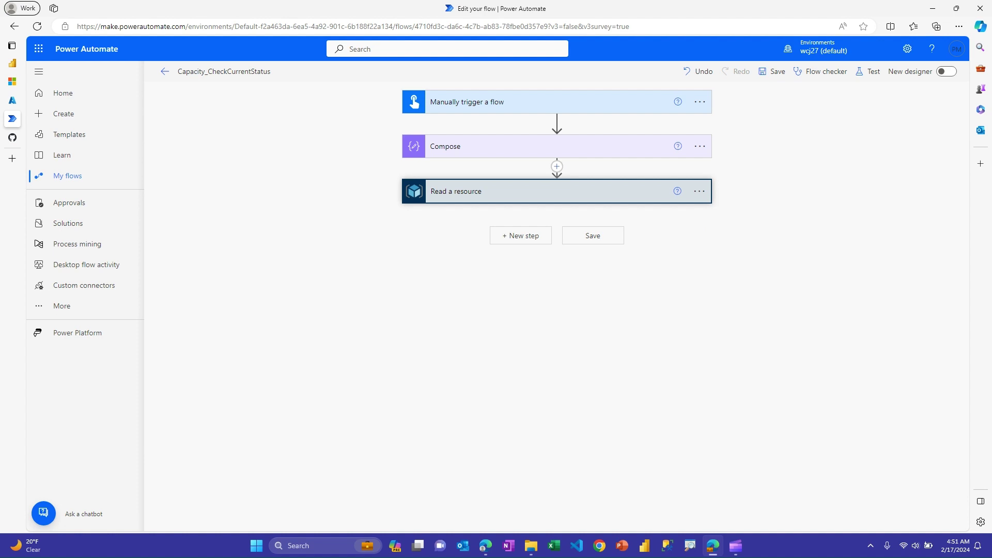
left_click(455, 191)
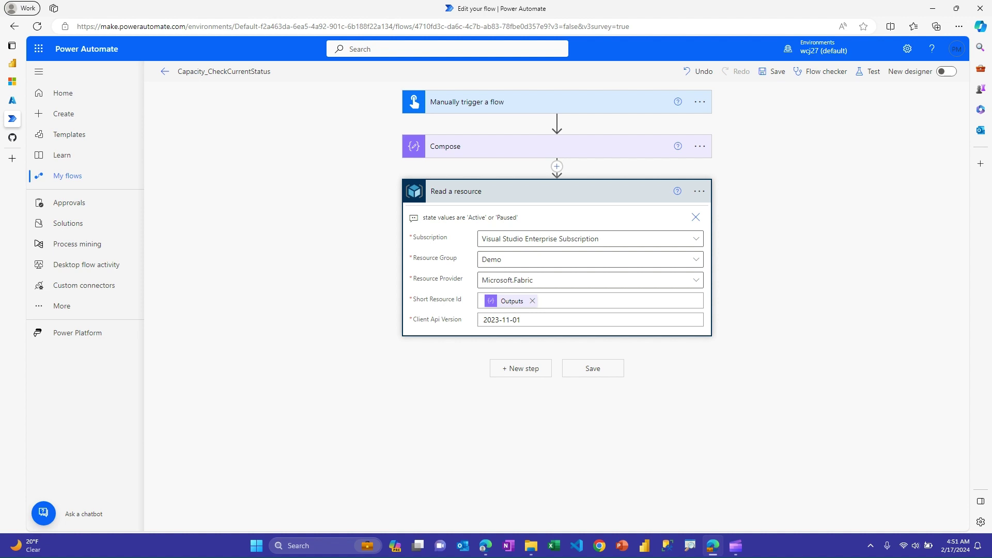
left_click(446, 146)
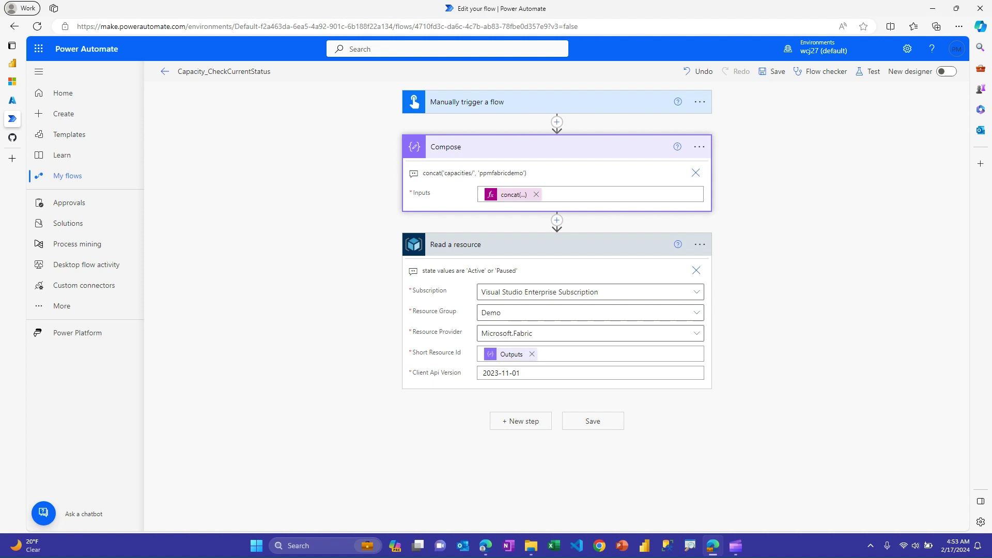
- Save and run a manual test of Capacity_CheckCurrentStatus, confirming it ran successfully
left_click(869, 71)
left_click(776, 125)
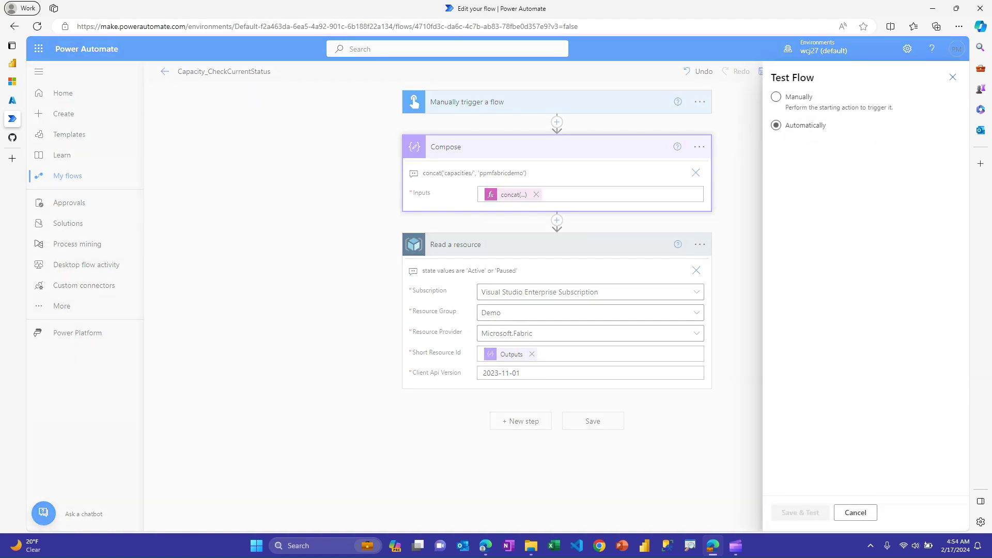
left_click(775, 97)
left_click(799, 512)
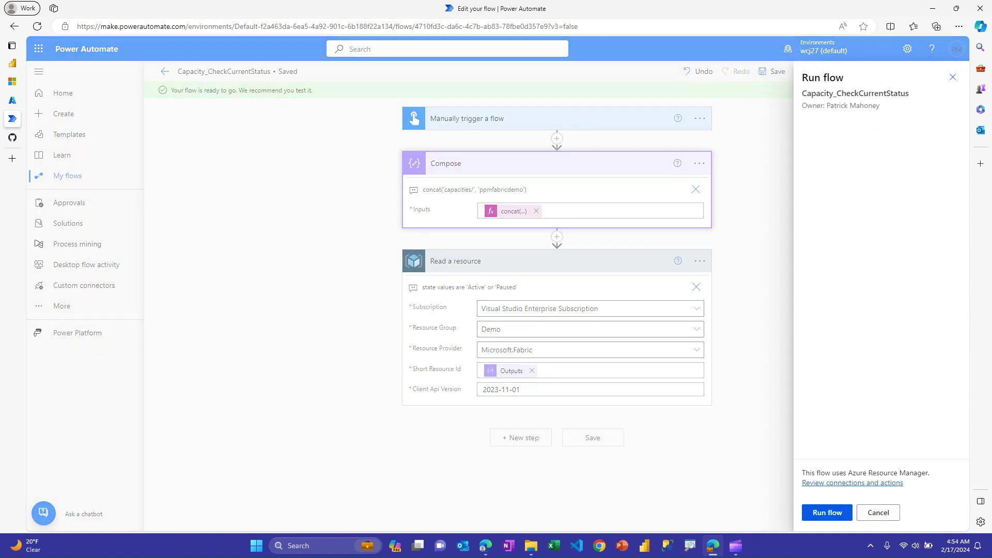
left_click(821, 512)
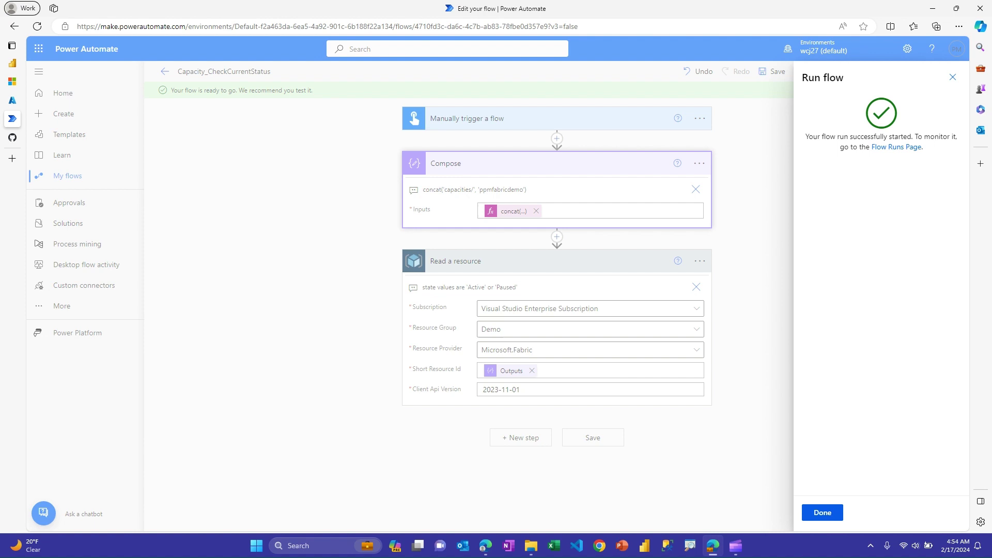
left_click(822, 512)
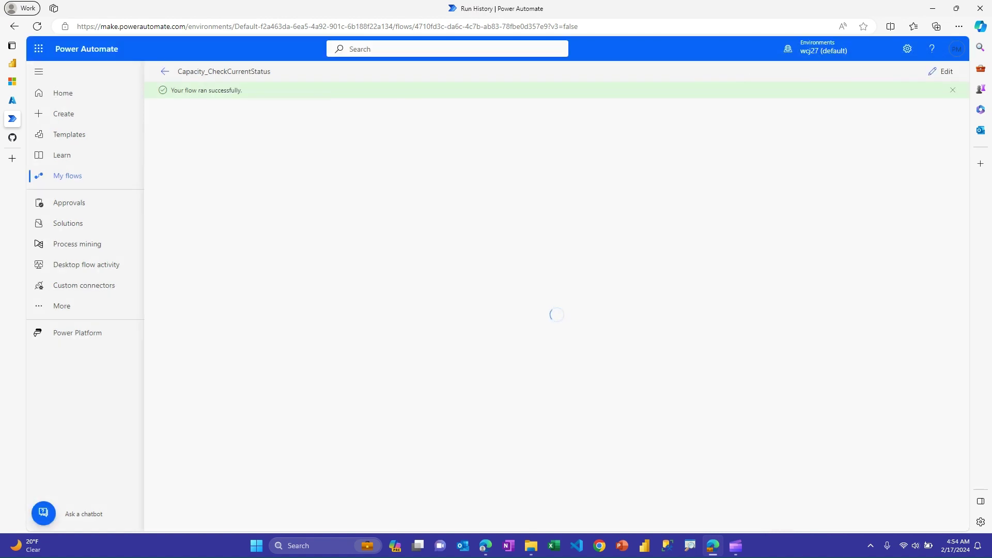
- Inspect Read a resource outputs showing SKU F2 and state Paused, then open the flow's details page
left_click(465, 215)
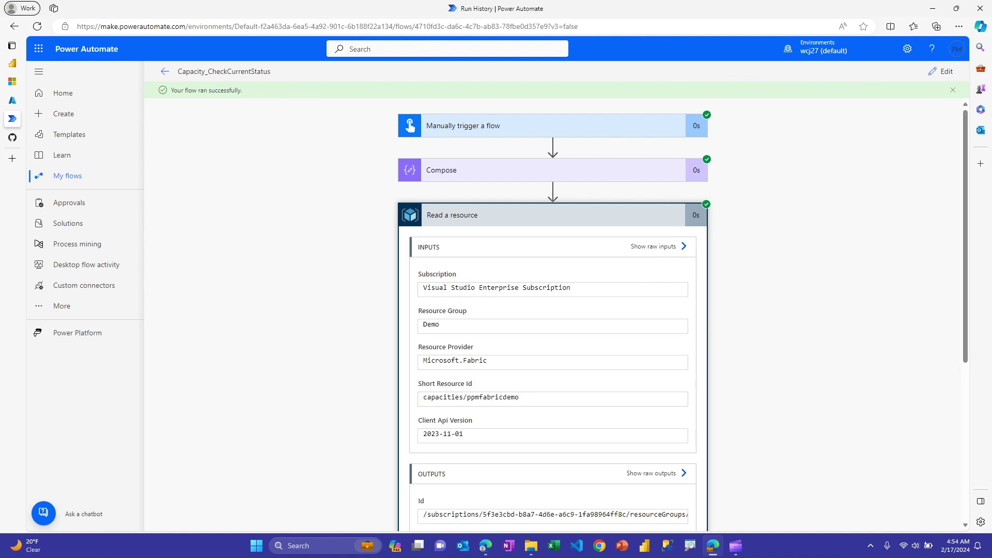
scroll(552, 310, "down", 5)
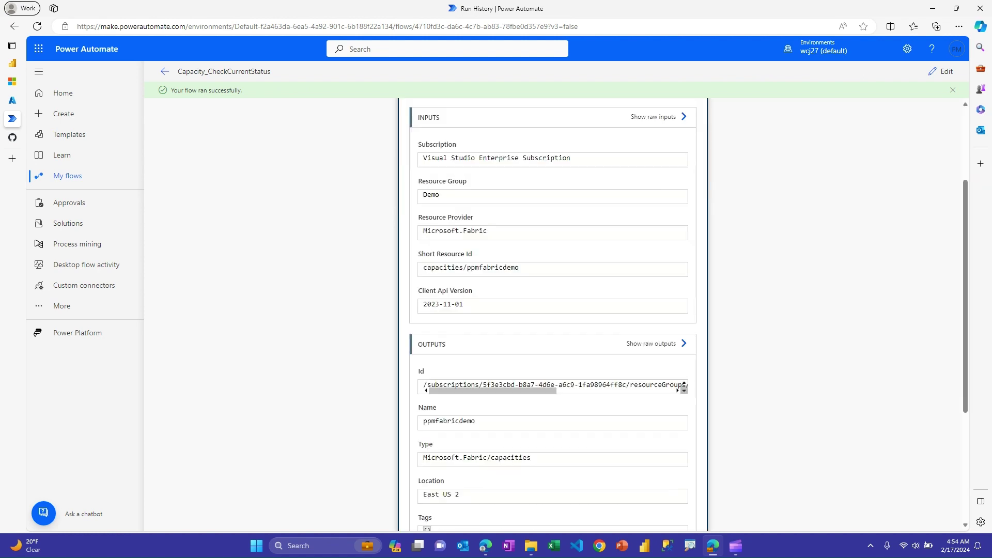
scroll(553, 310, "down", 2)
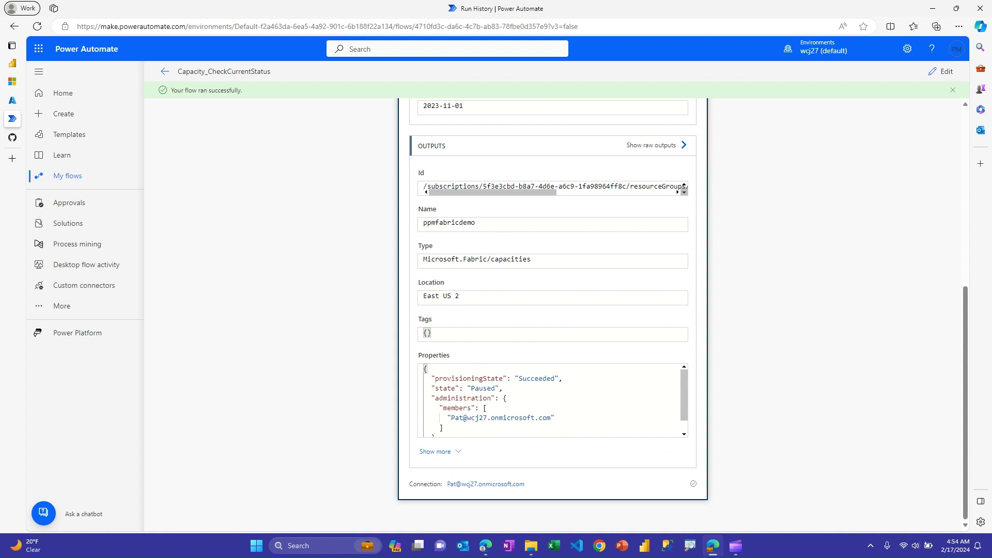
left_click(435, 451)
scroll(553, 310, "down", 2)
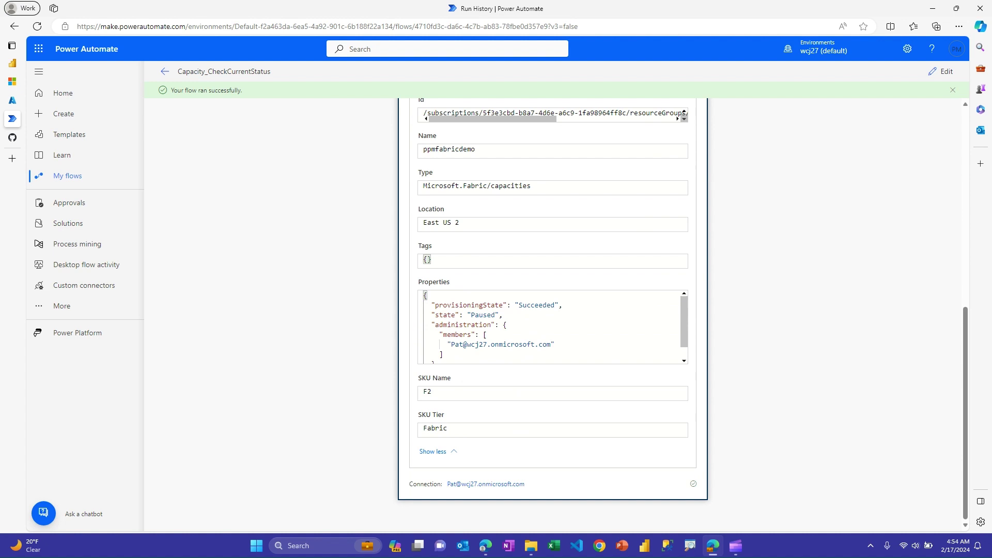
scroll(550, 327, "down", 1)
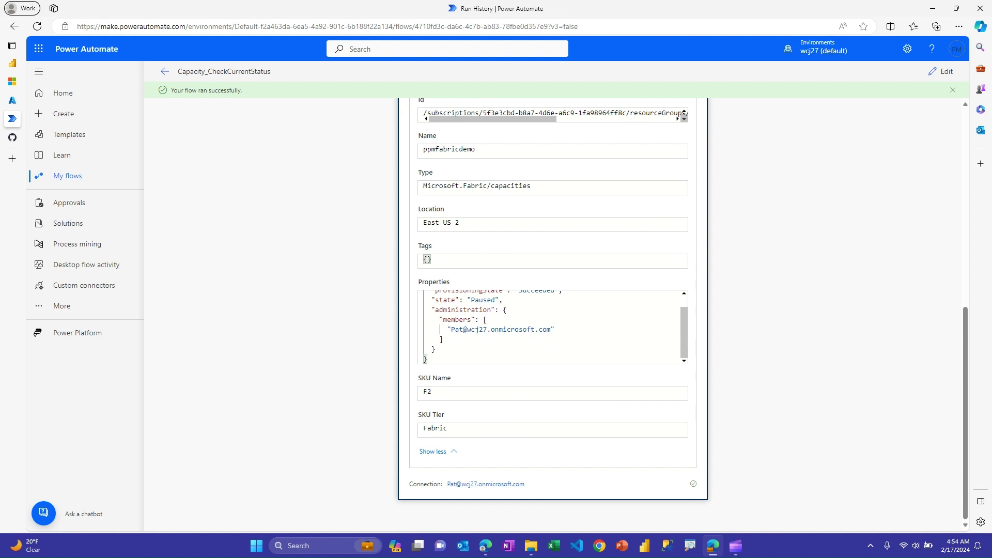
left_click_drag(431, 299, 499, 300)
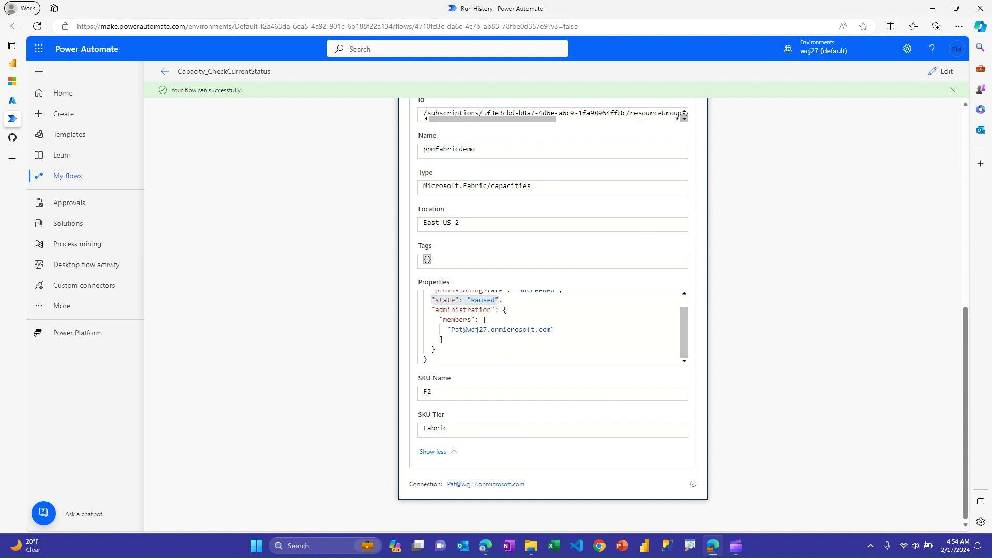
left_click(165, 72)
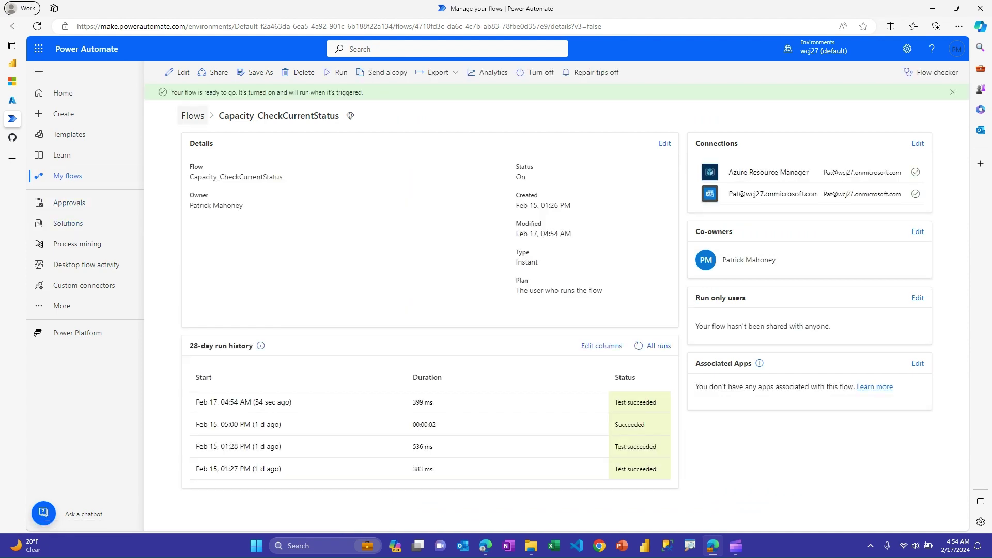
- Go back to the flows list and open Capacity_PauseIfActive in the designer
left_click(193, 115)
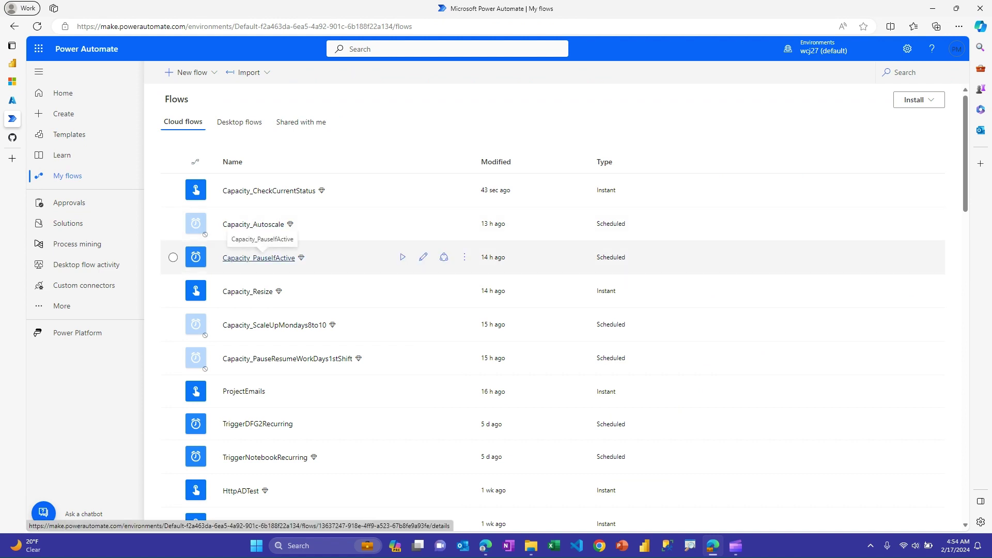
left_click(261, 257)
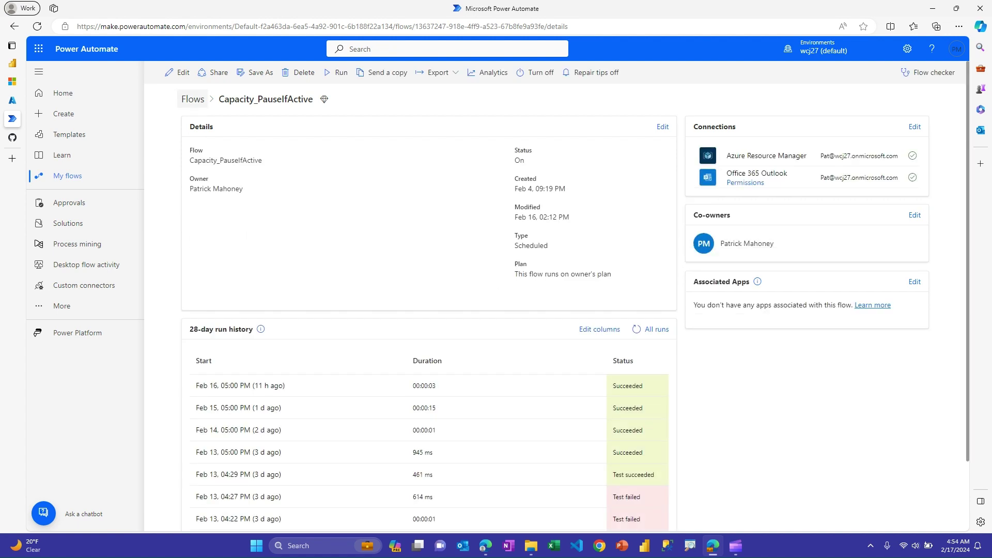
left_click(177, 72)
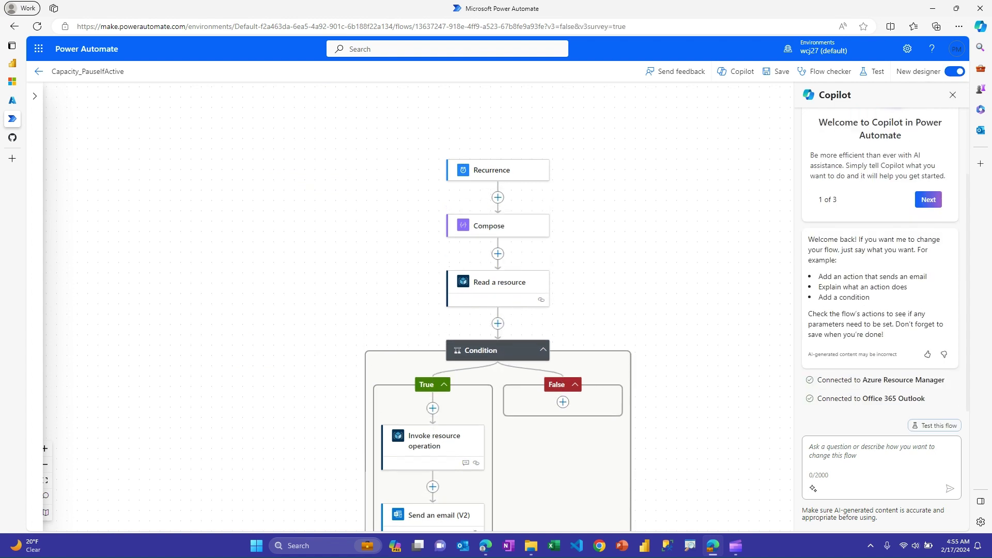
- In the classic designer, expand Compose, Read a resource and the Condition's 'is not equal to Paused' rule
left_click(955, 71)
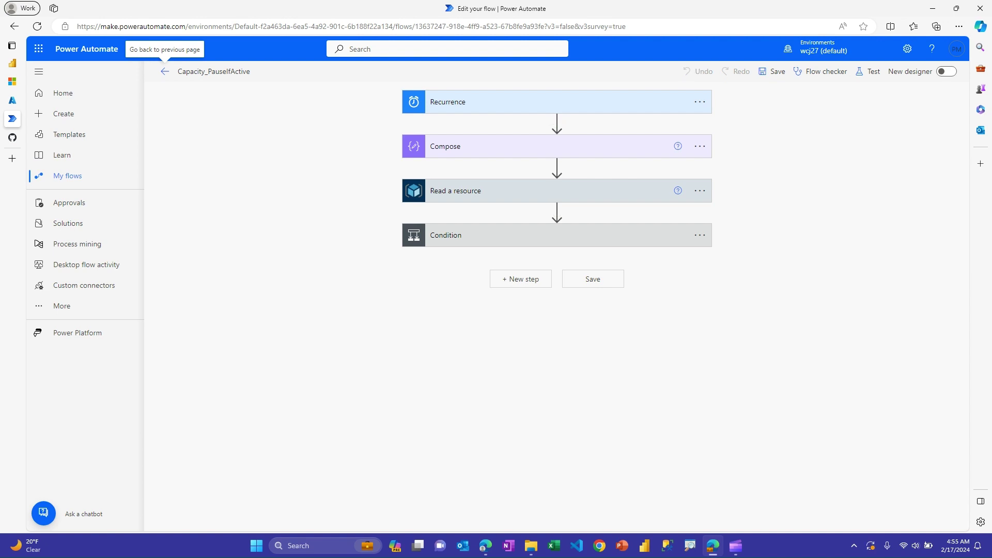
left_click(445, 146)
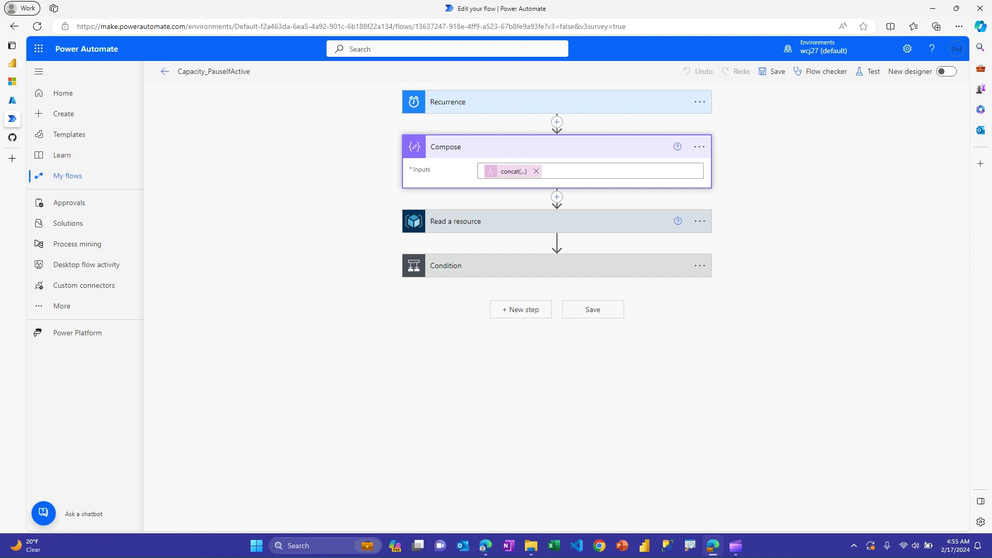
left_click(455, 221)
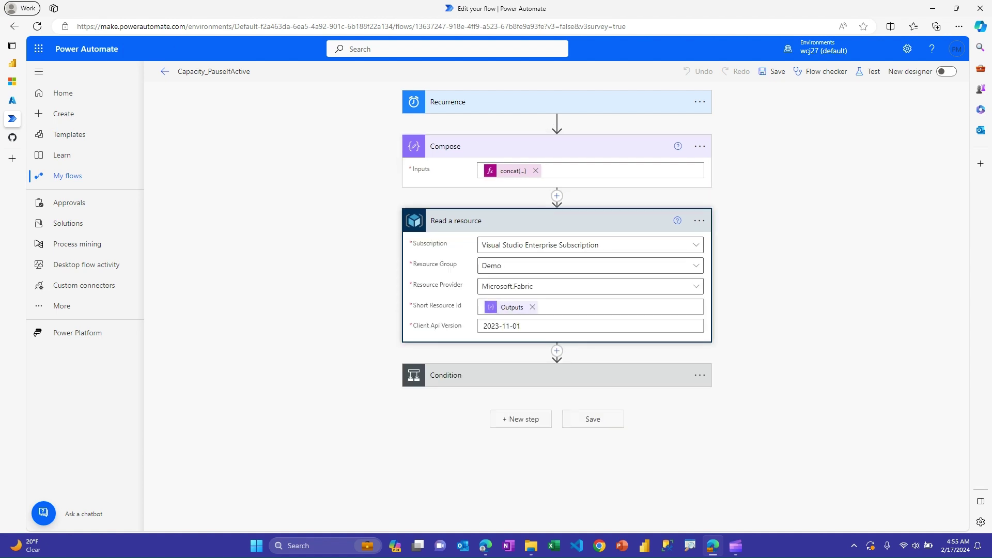
left_click(445, 375)
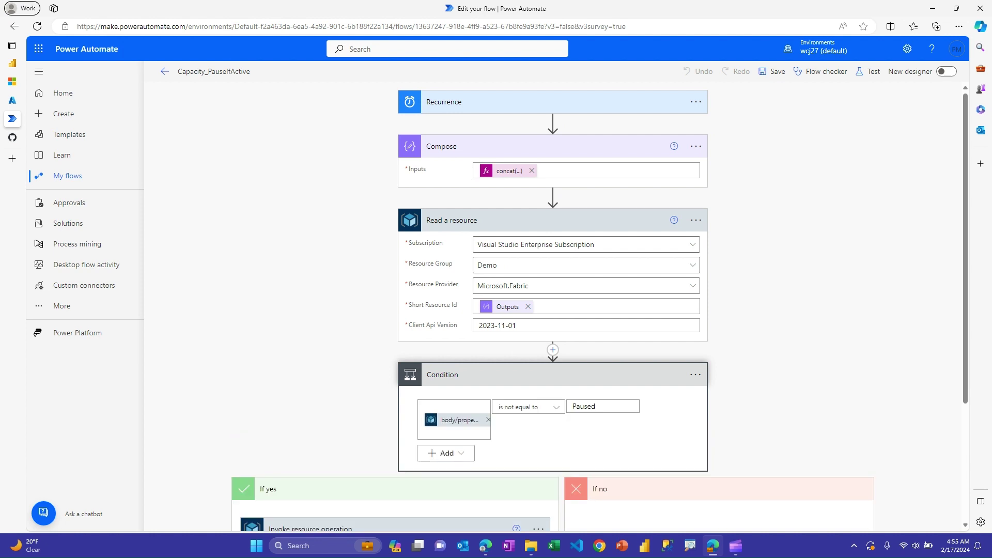
scroll(553, 310, "down", 1)
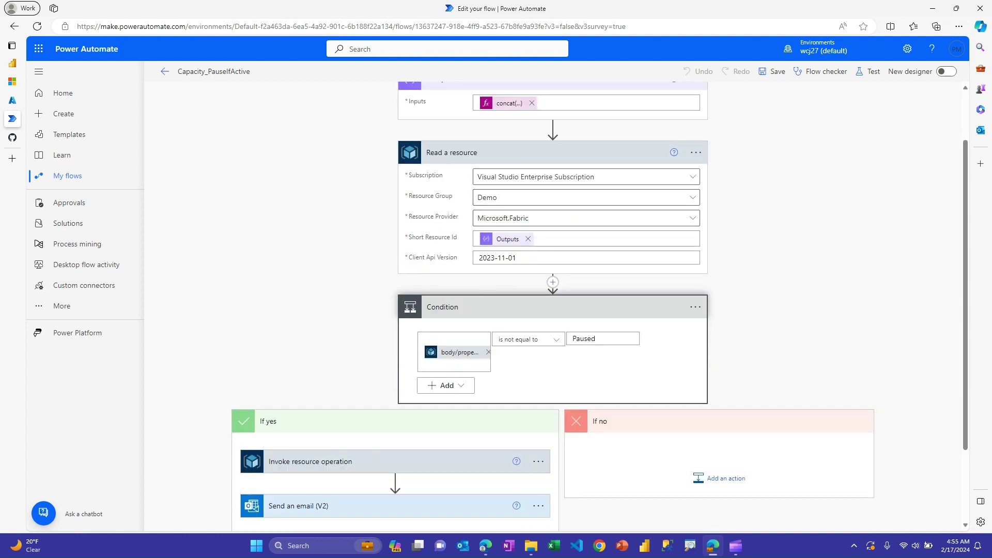
scroll(553, 310, "down", 2)
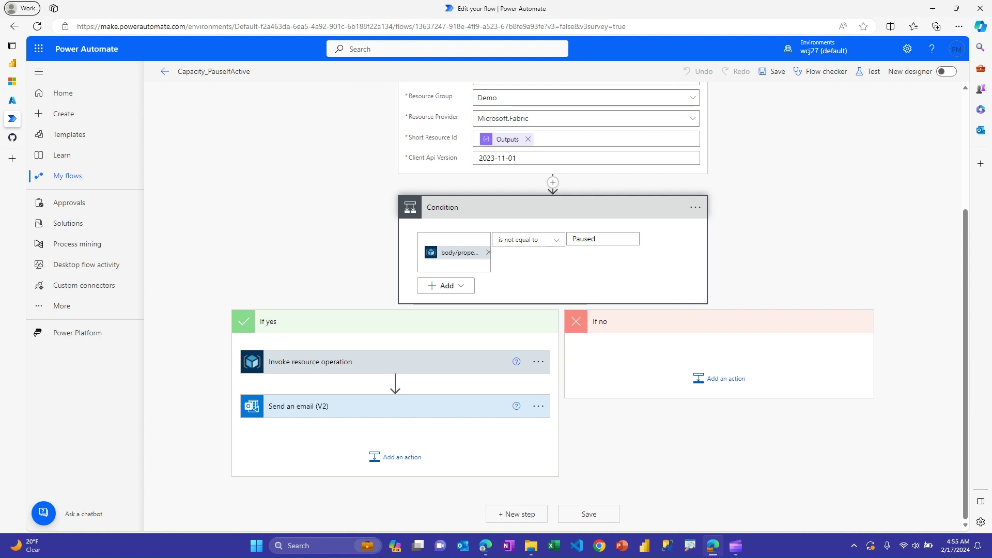
- Expand the Invoke resource operation card to review its Action name 'suspend'
left_click(395, 362)
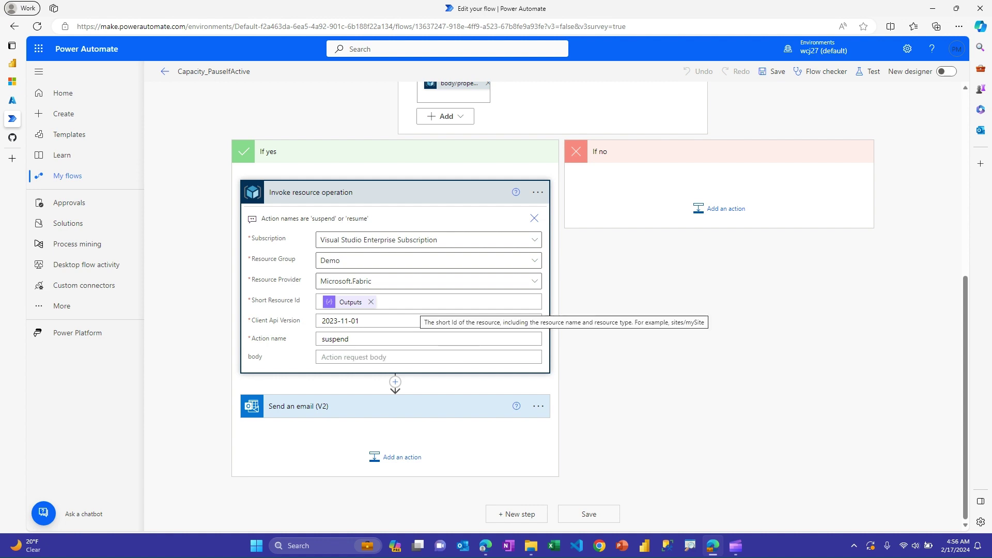
scroll(428, 316, "up", 1)
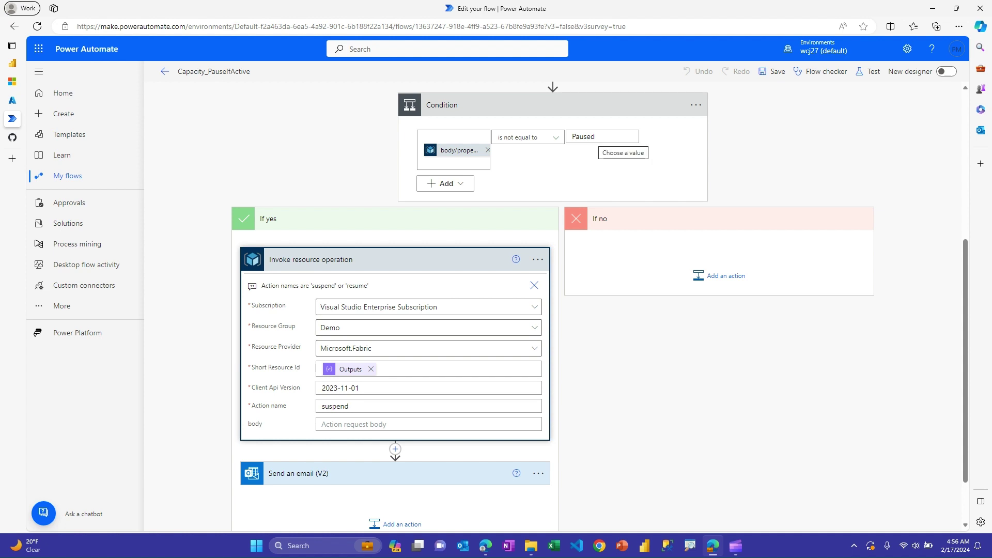
scroll(553, 310, "down", 2)
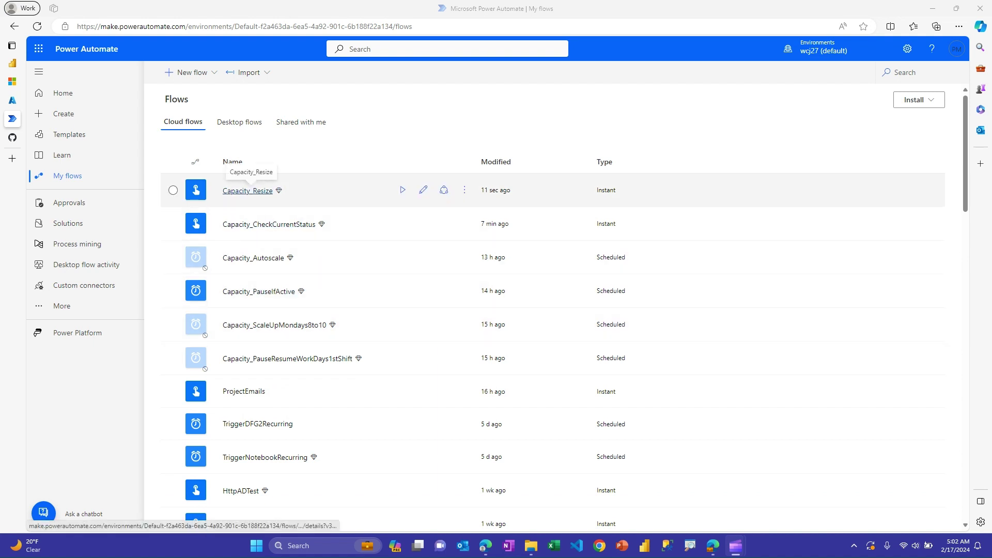
- Open Capacity_Resize's details page and confirm in Azure that ppmfabricdemo is Active at F2
left_click(248, 190)
left_click(249, 190)
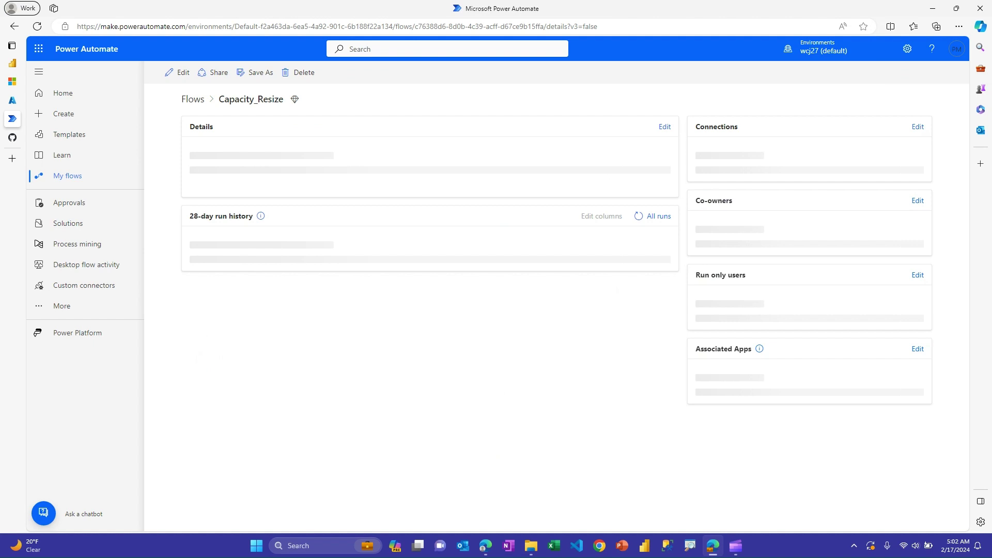
left_click(62, 100)
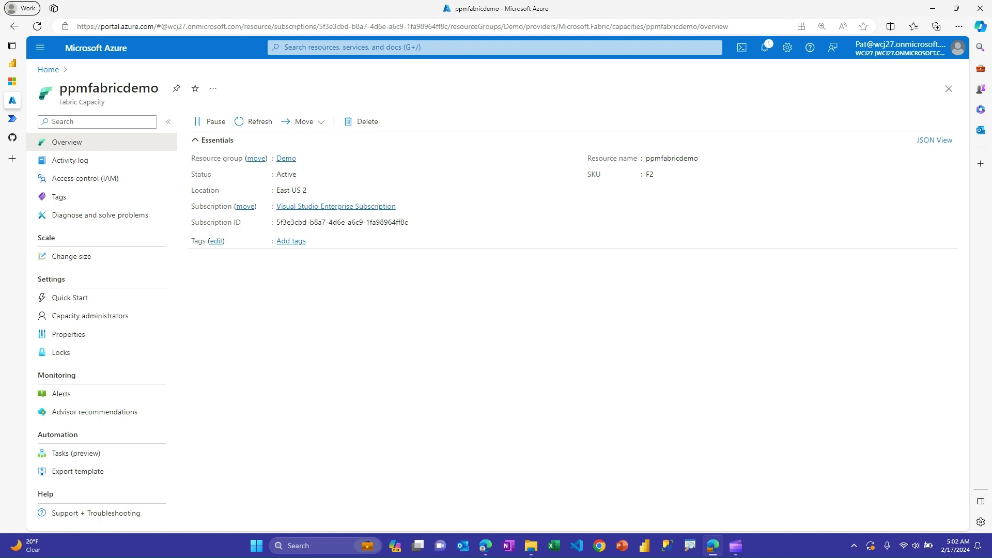
left_click(12, 118)
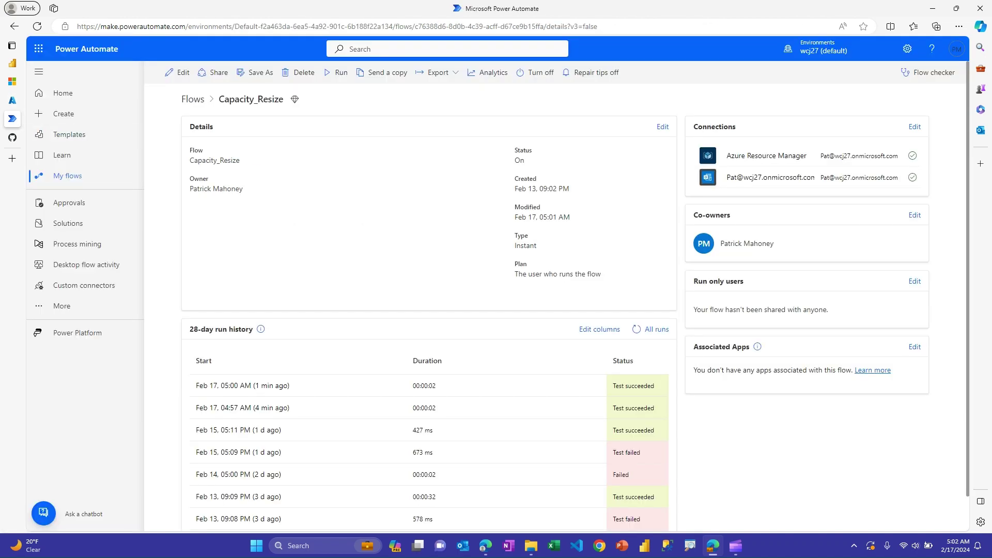
- Edit Capacity_Resize and expand Read a resource, the Active condition, and Create or update a resource
left_click(173, 73)
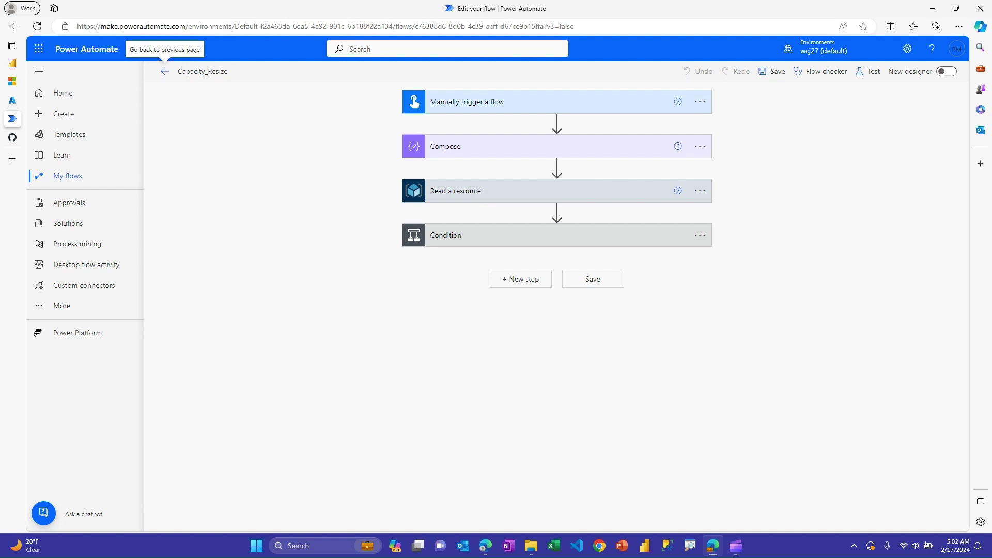
left_click(455, 191)
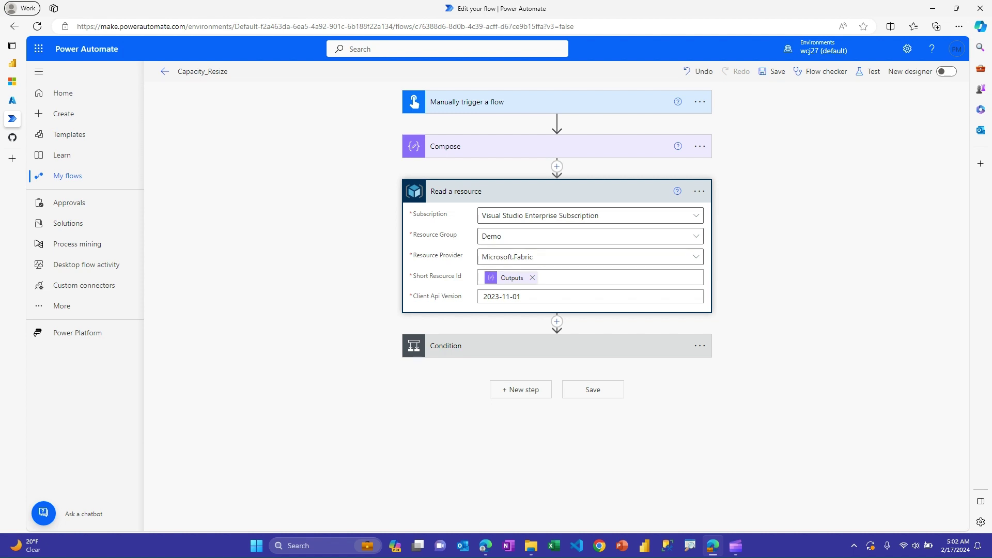
scroll(552, 305, "down", 2)
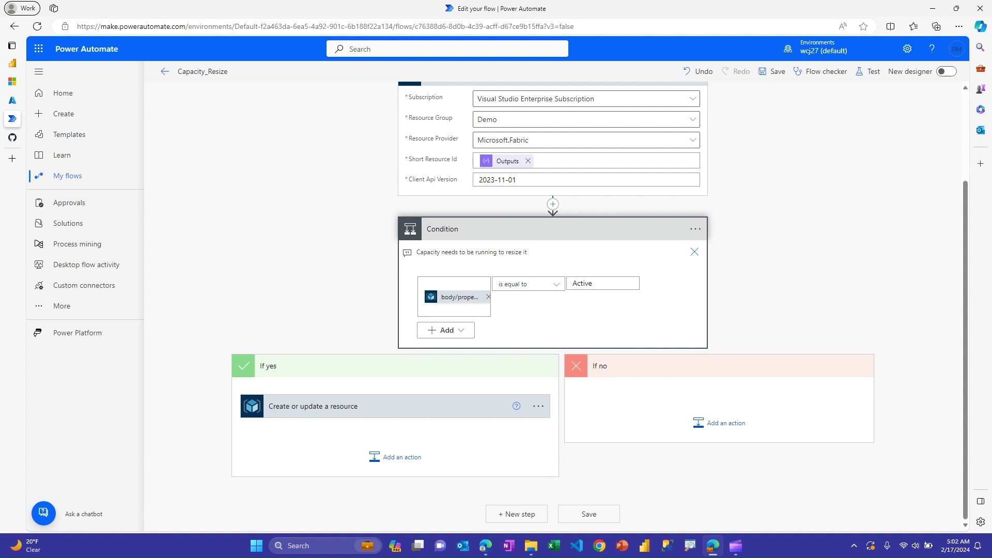
left_click(310, 406)
- Show the resize step's advanced options to confirm SKU Name F4, then open Test
scroll(553, 305, "down", 4)
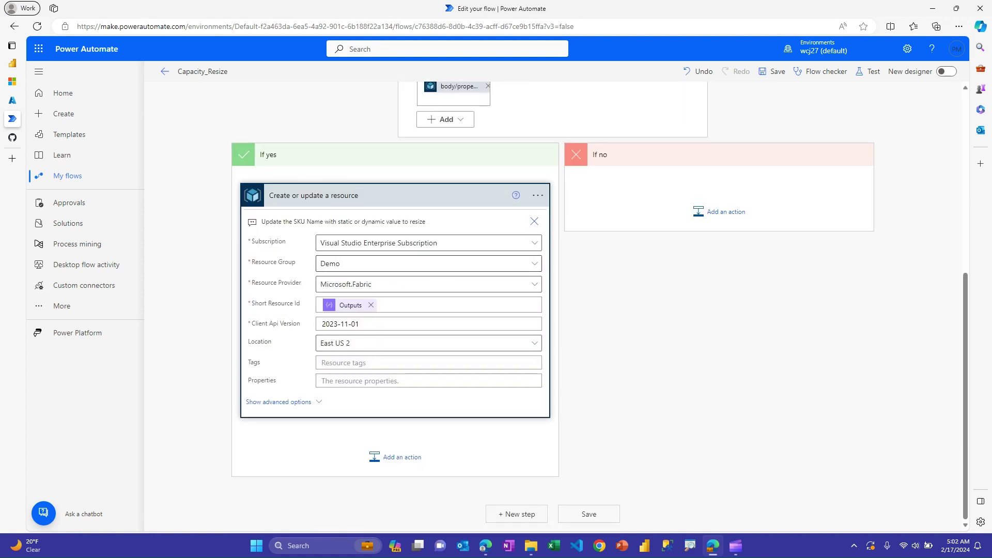
left_click(278, 401)
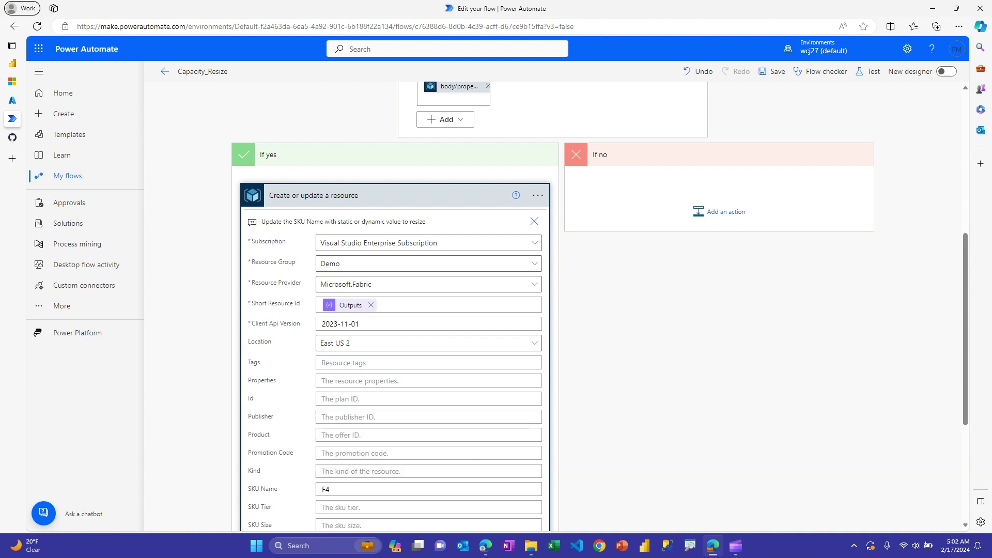
scroll(396, 310, "down", 3)
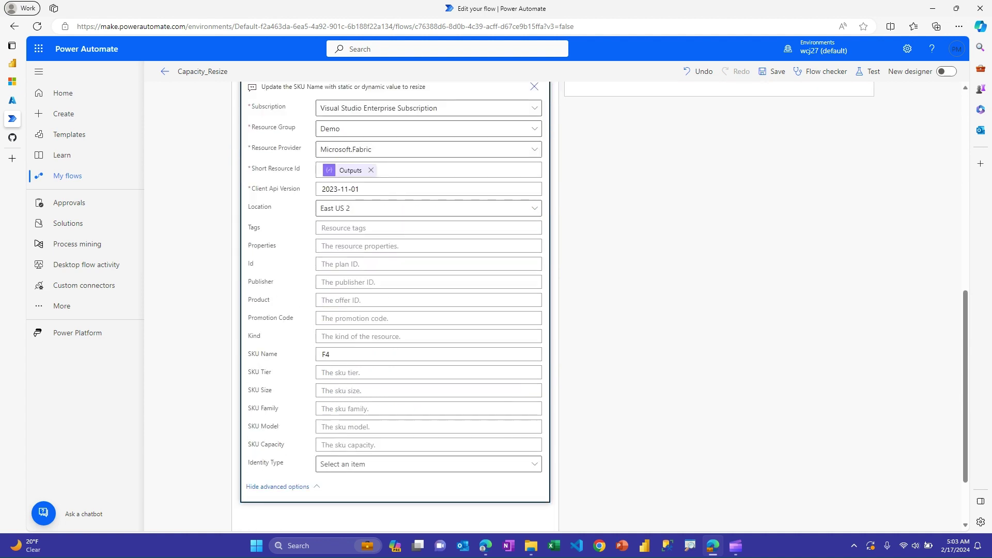
scroll(395, 310, "down", 2)
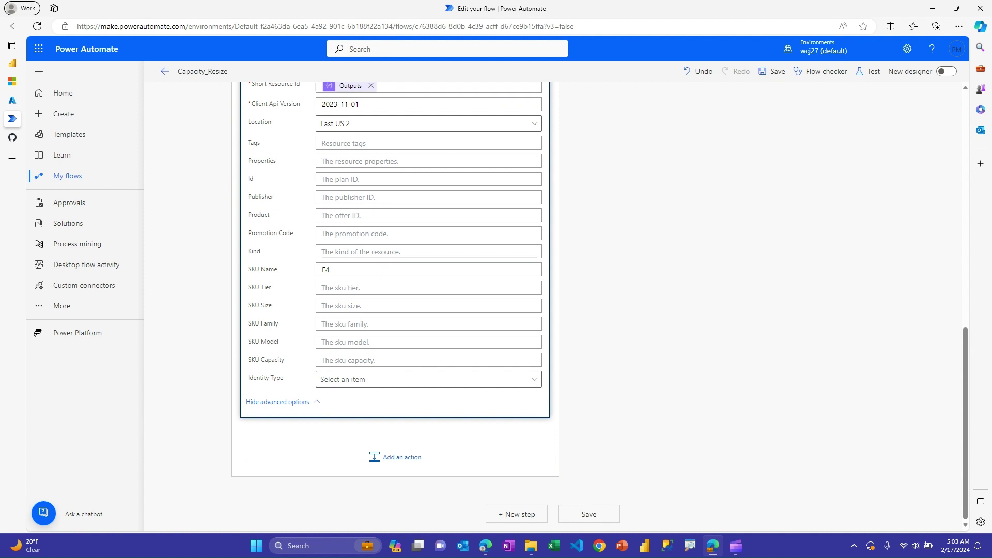
scroll(470, 236, "up", 8)
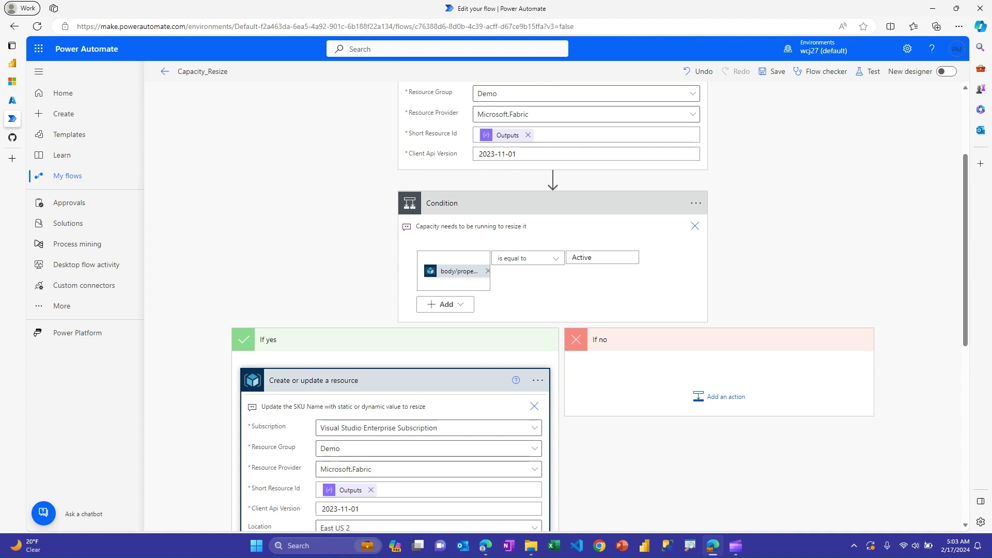
left_click(868, 71)
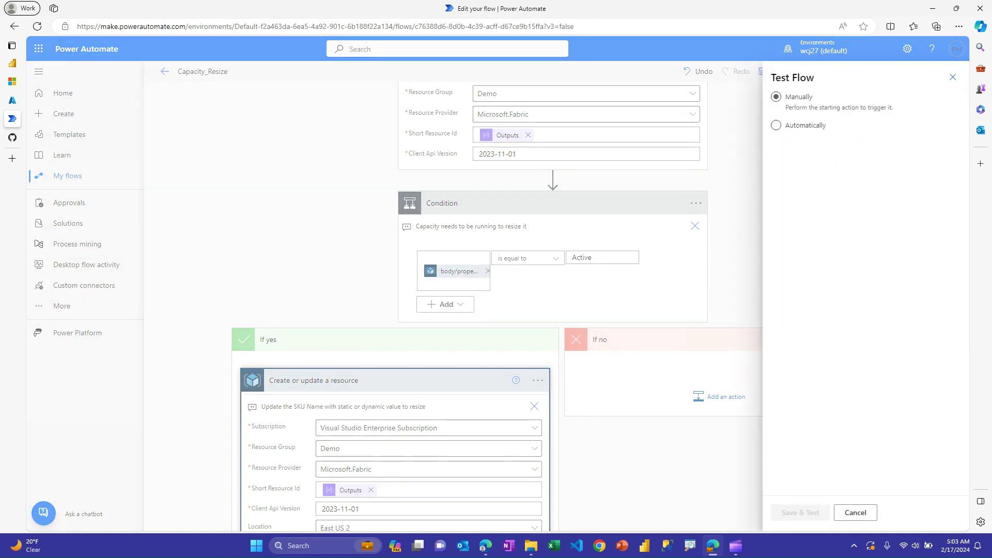
- Save and test the flow automatically using the most recent succeeded run's trigger
left_click(775, 125)
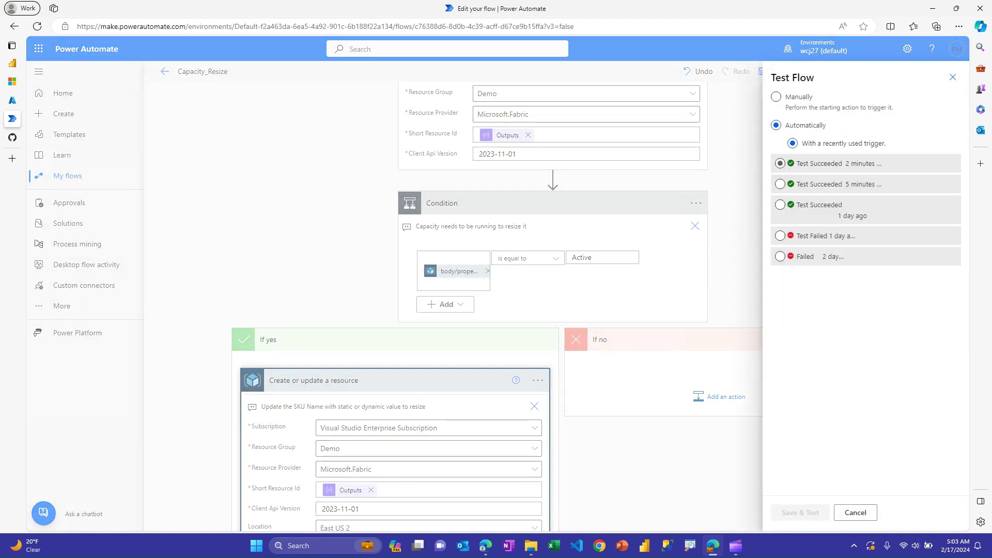
left_click(780, 163)
left_click(800, 512)
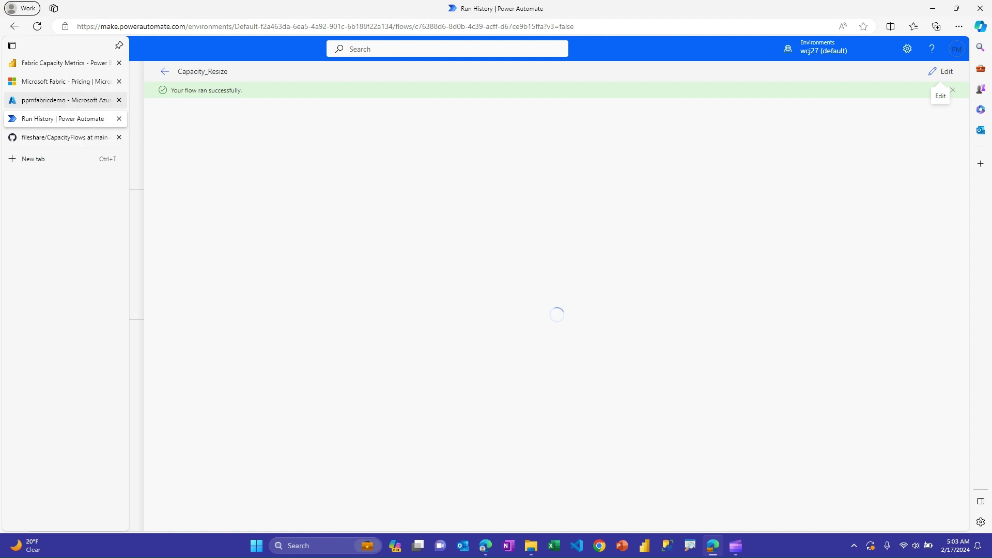
- Refresh the ppmfabricdemo Azure overview to confirm the capacity now runs at F4
left_click(56, 100)
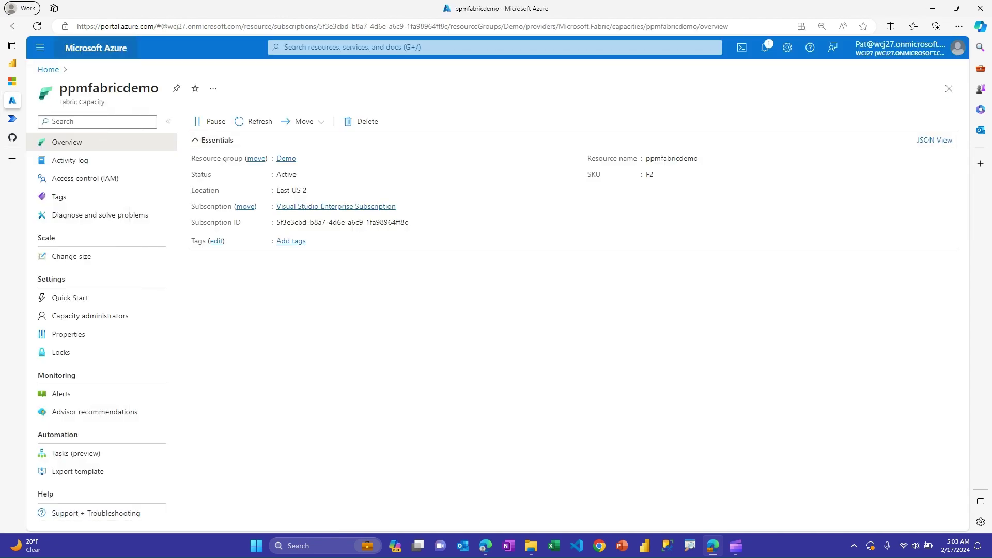
left_click(37, 26)
- Go from the run history through Capacity_Resize's details page back to My flows
left_click(12, 119)
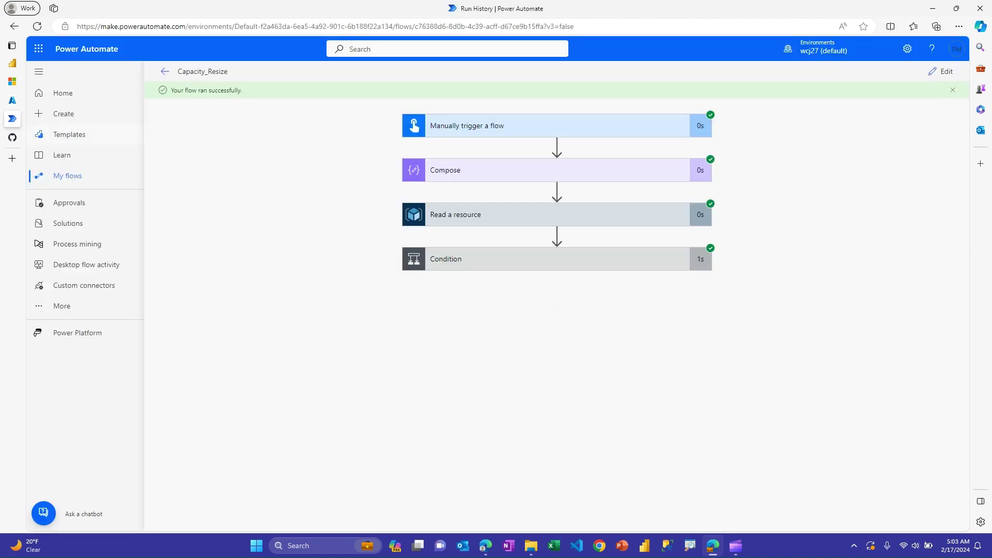
left_click(164, 71)
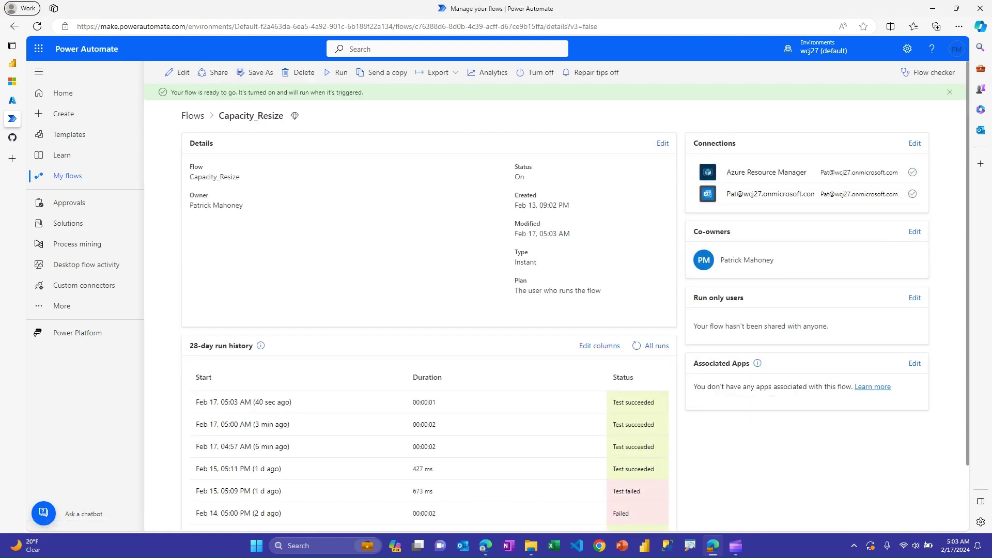
left_click(193, 116)
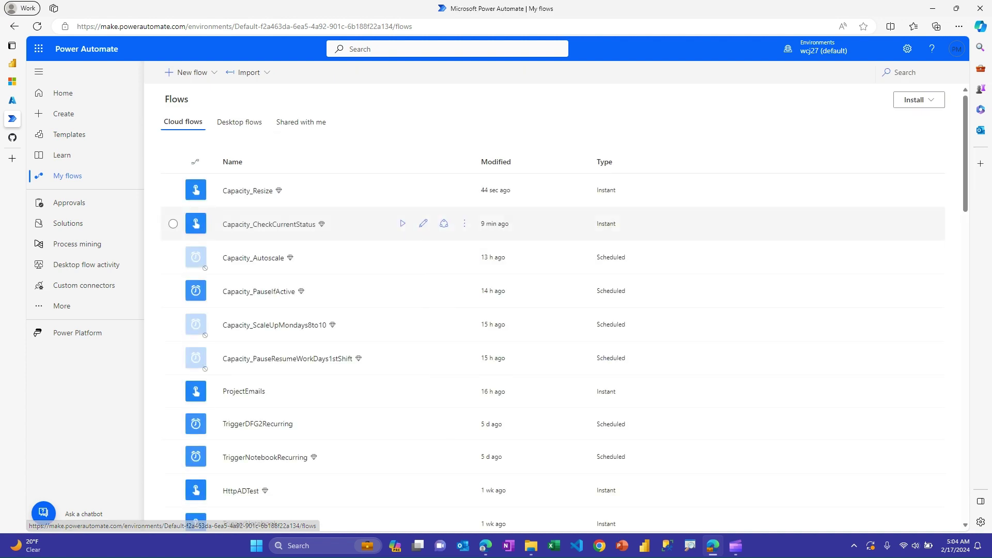